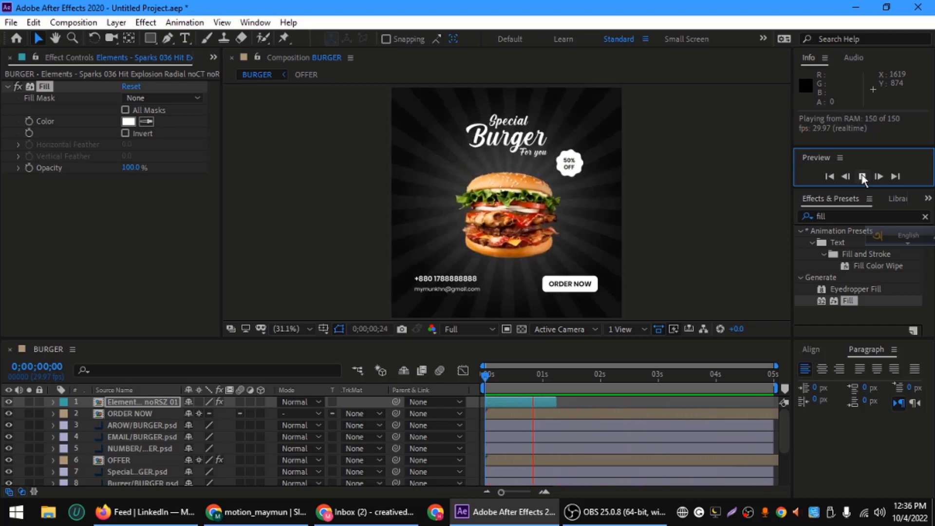
# Step: Stop the burger preview and start a new project from the File menu
pyautogui.click(863, 177)
pyautogui.click(13, 23)
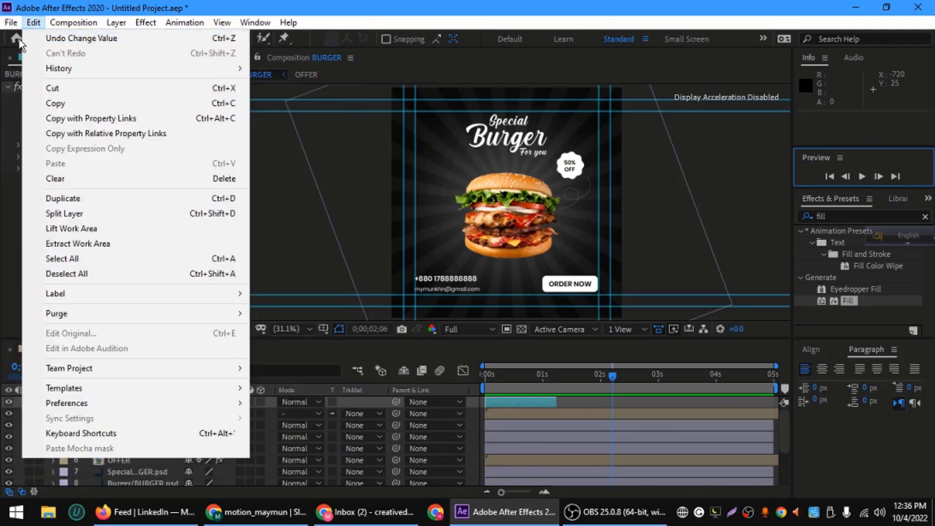
# Step: Create a new project, discarding the old project's unsaved changes
pyautogui.moveTo(22, 34)
pyautogui.click(226, 41)
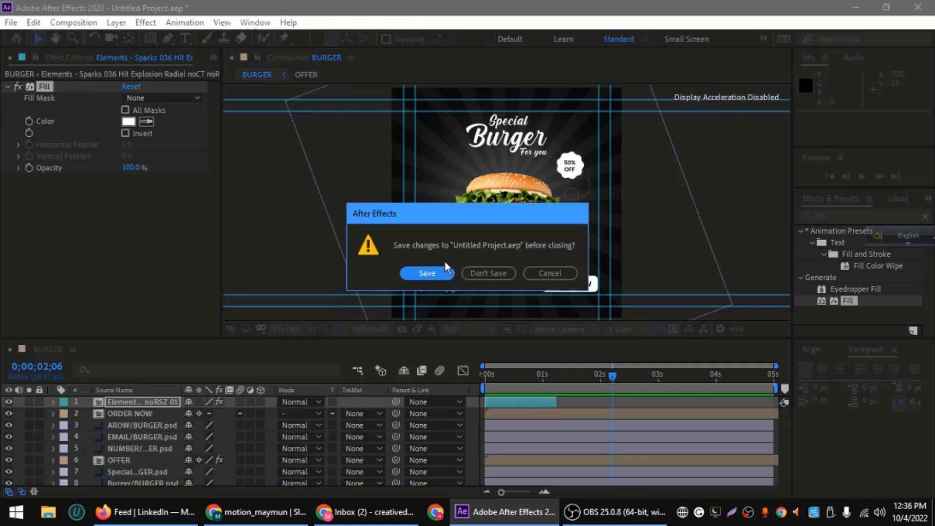
pyautogui.click(489, 273)
# Step: Import BURGER.psd as Composition - Retain Layer Sizes and open the BURGER composition
pyautogui.doubleClick(137, 220)
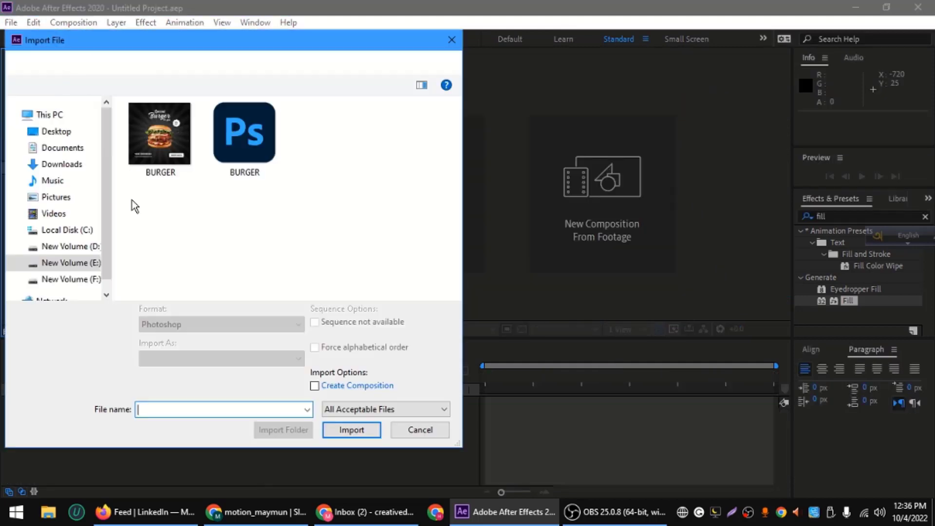
pyautogui.click(239, 160)
pyautogui.click(177, 359)
pyautogui.click(197, 382)
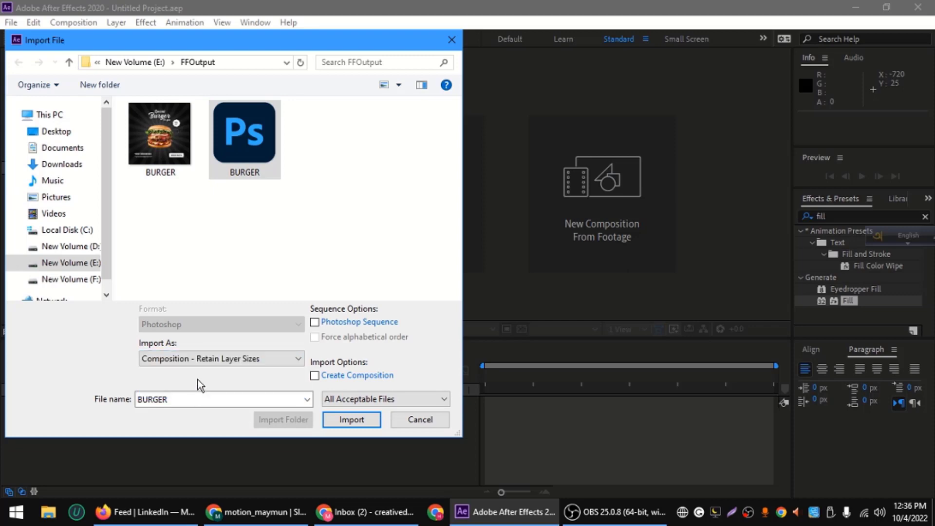
pyautogui.click(341, 420)
pyautogui.click(477, 342)
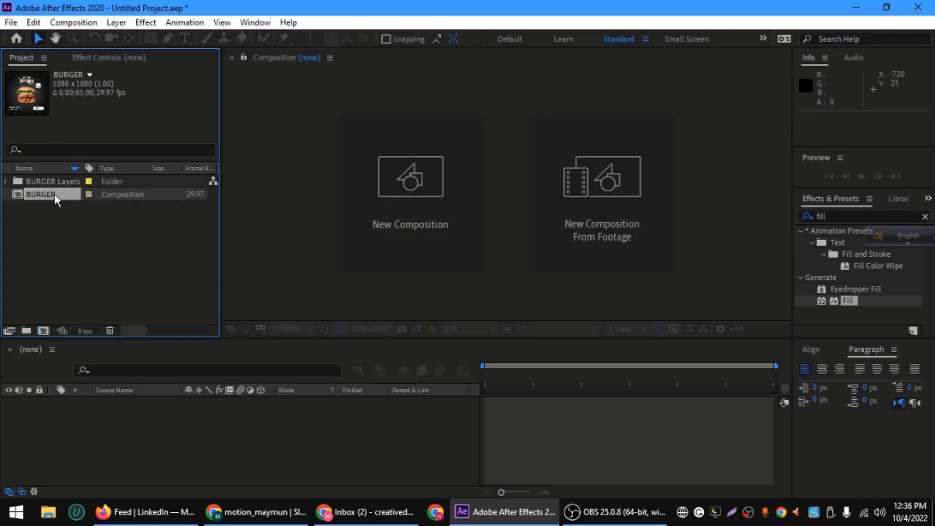
pyautogui.doubleClick(55, 194)
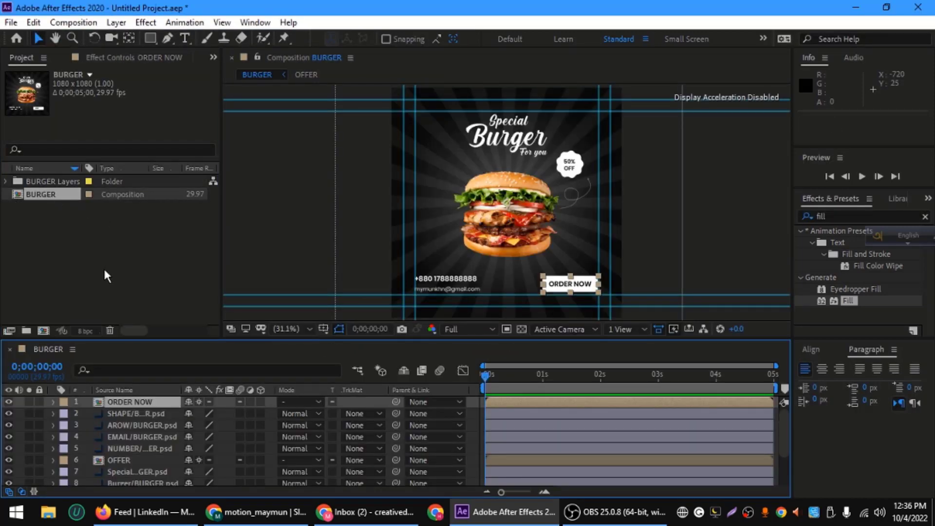
# Step: Keyframe the SHAPE/BURGER.psd rays' Rotation to reach 1x+0.0° at the composition end, then preview
pyautogui.click(122, 415)
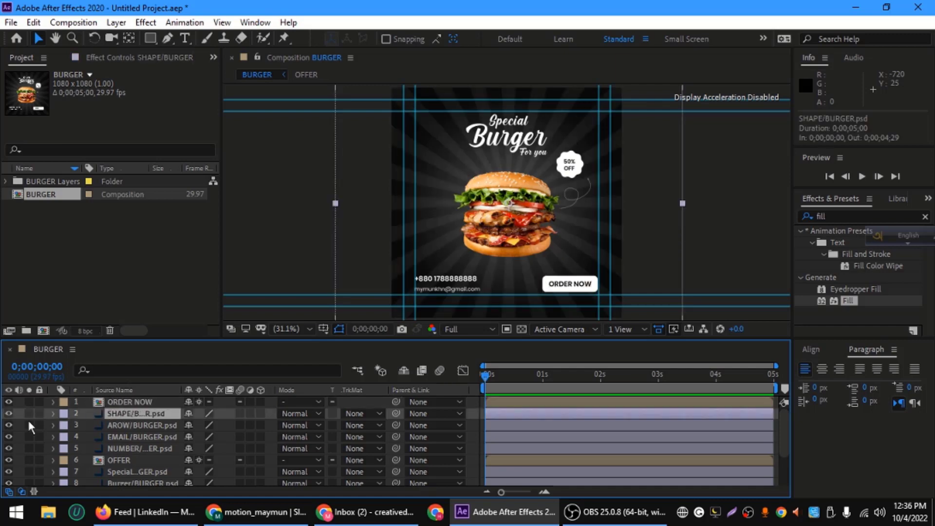
pyautogui.press('r')
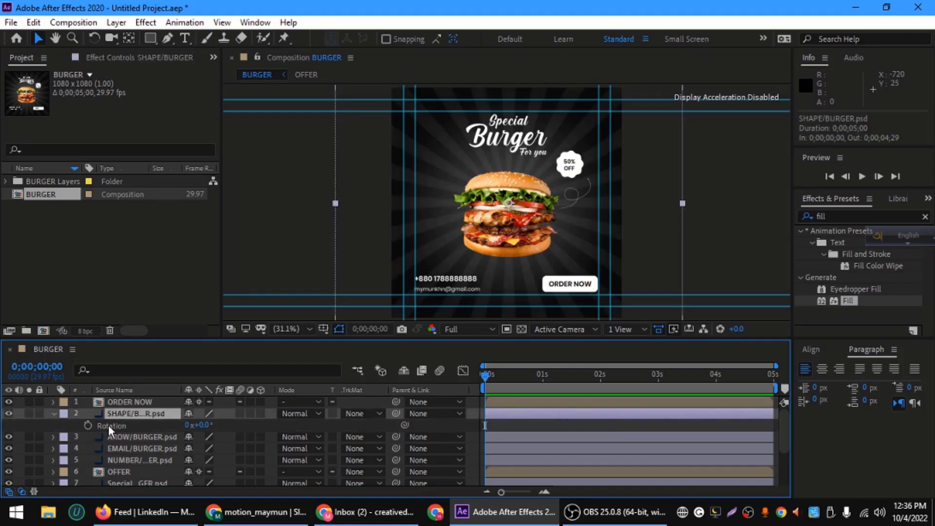
pyautogui.press('End')
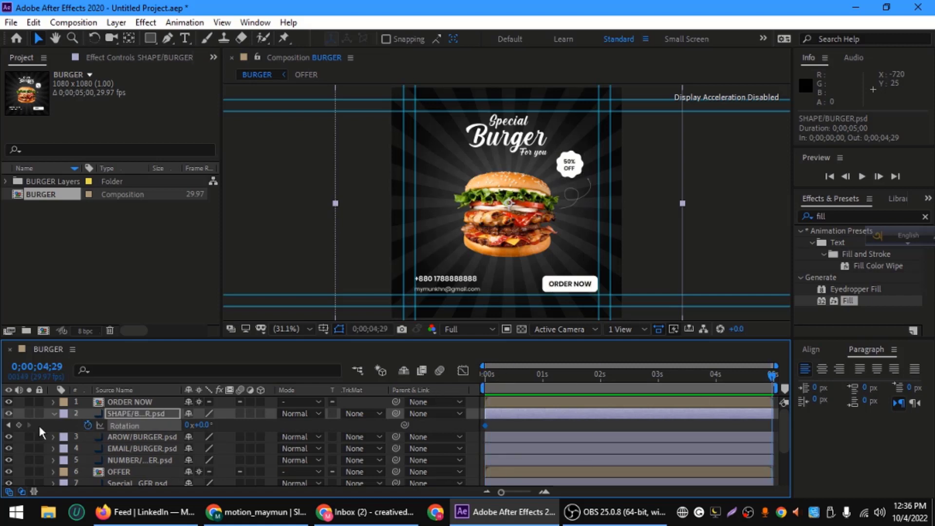
pyautogui.click(187, 424)
pyautogui.write('1')
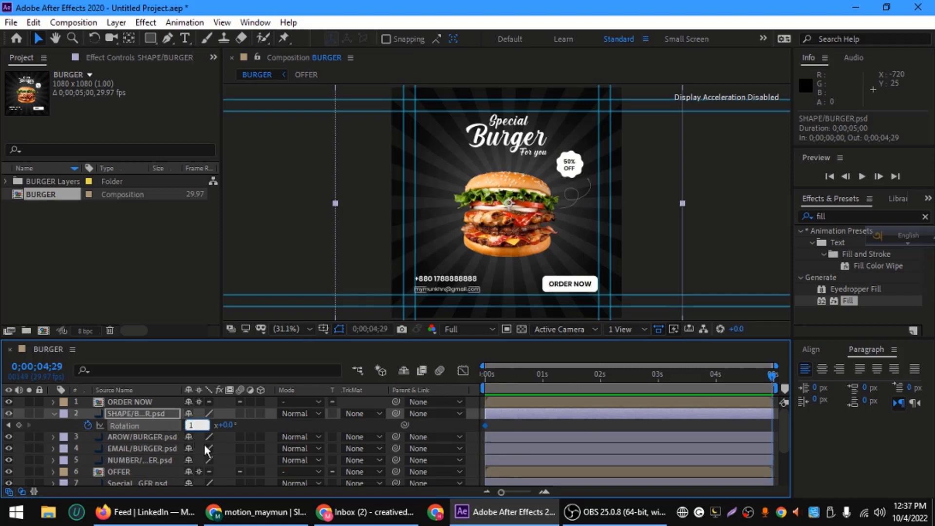
pyautogui.press('Return')
pyautogui.press('space')
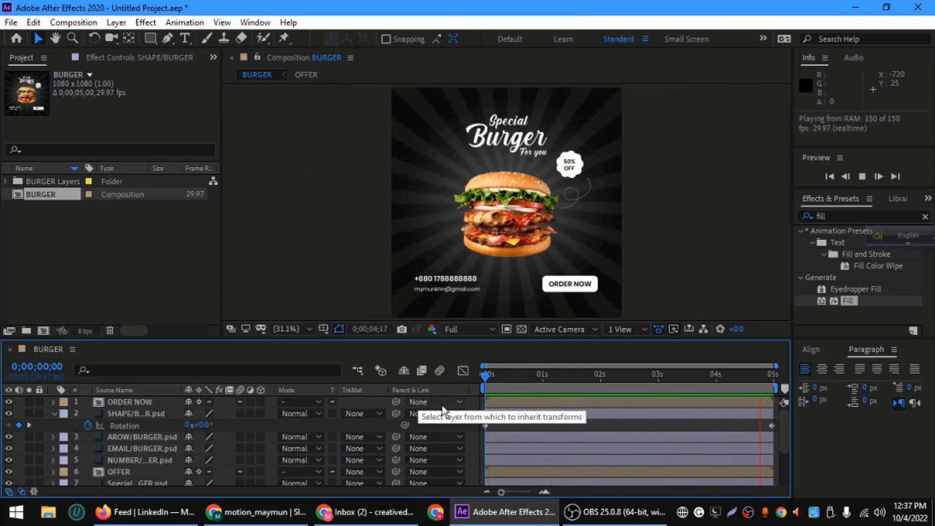
pyautogui.press('space')
# Step: Move the rays layer to sit just above BG/BURGER.psd and preview from the start
pyautogui.click(142, 412)
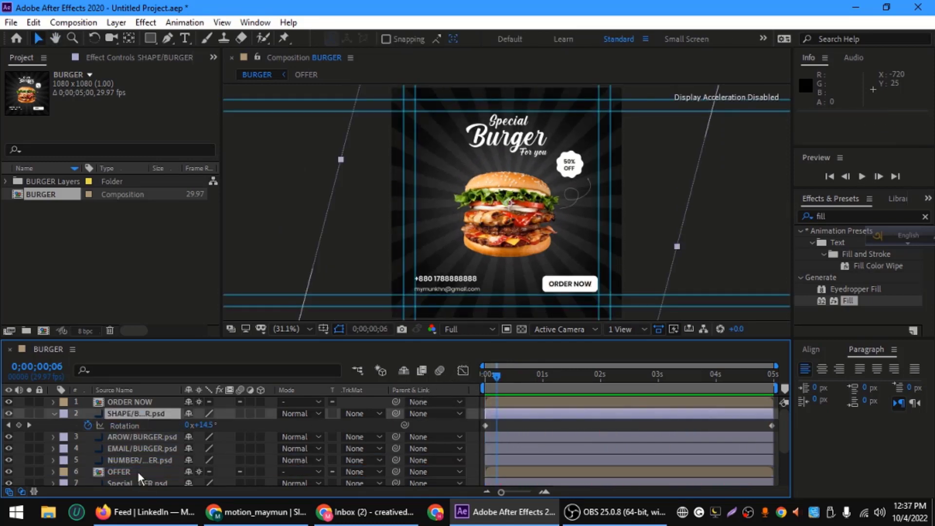
pyautogui.scroll(-3, 148, 435)
pyautogui.moveTo(122, 411); pyautogui.dragTo(125, 444)
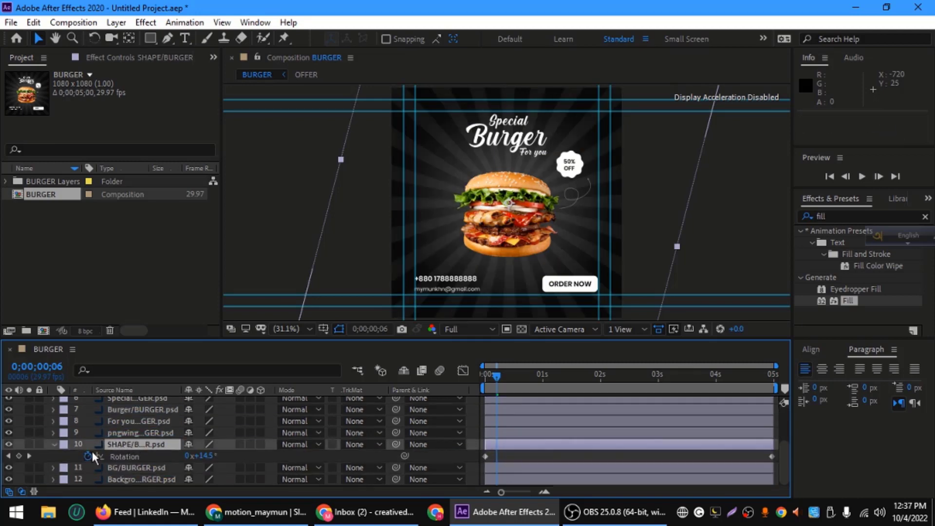
pyautogui.click(53, 445)
pyautogui.moveTo(496, 375); pyautogui.dragTo(486, 375)
pyautogui.press('space')
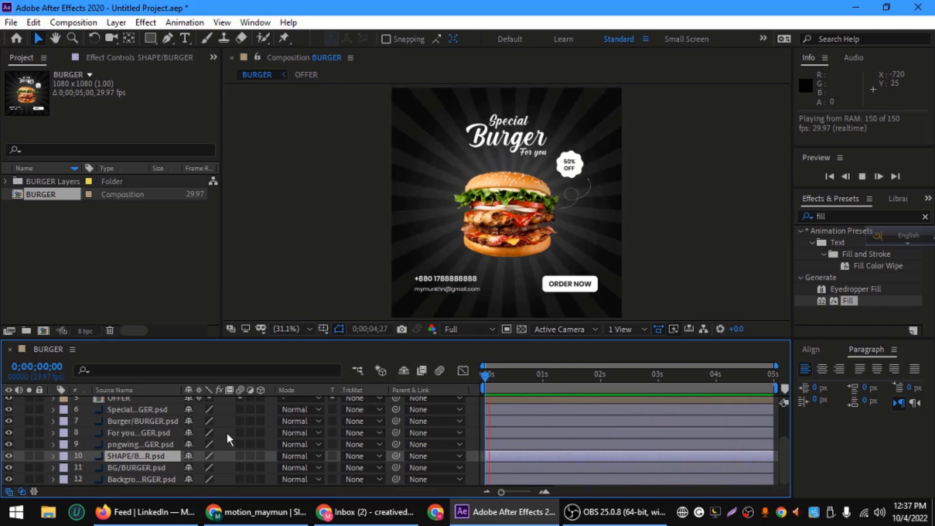
# Step: Show the Burger/BURGER.psd title's Scale, adding a keyframe at frame 5 then removing it
pyautogui.press('space')
pyautogui.click(135, 412)
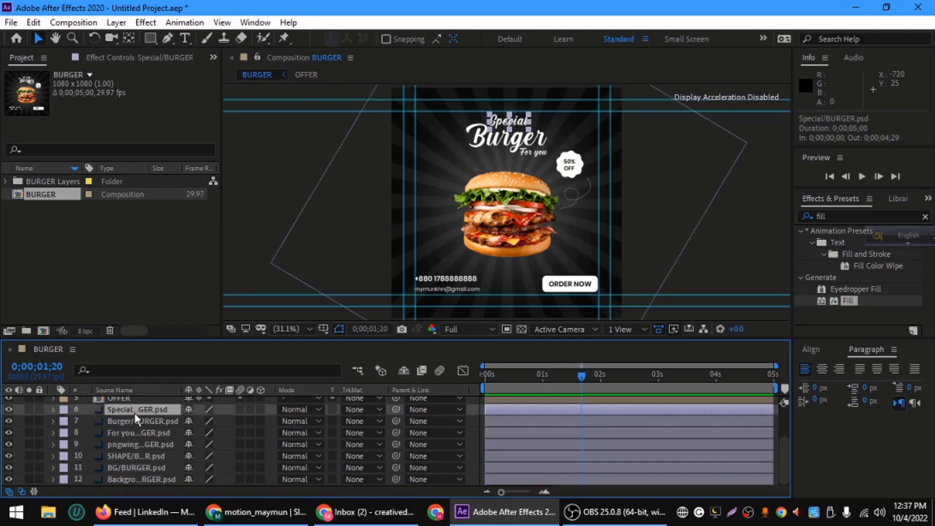
pyautogui.click(142, 421)
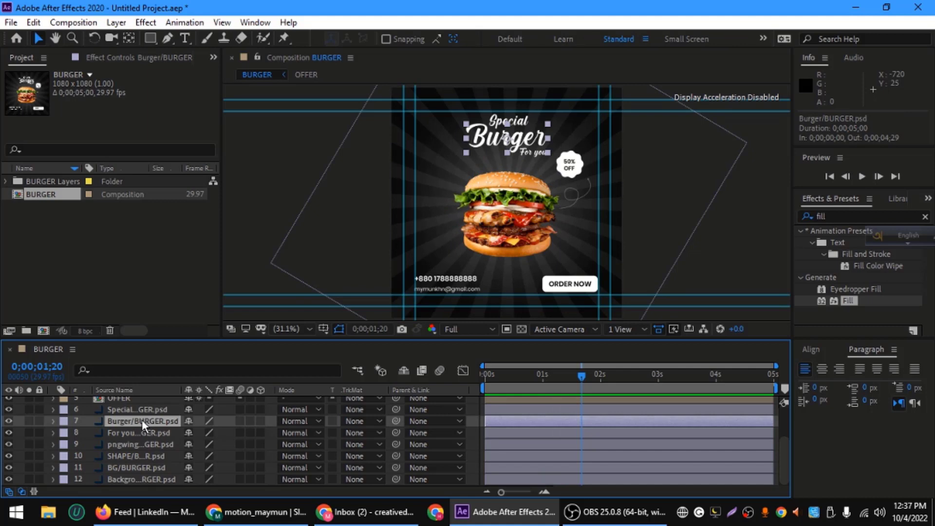
pyautogui.moveTo(534, 382); pyautogui.dragTo(495, 382)
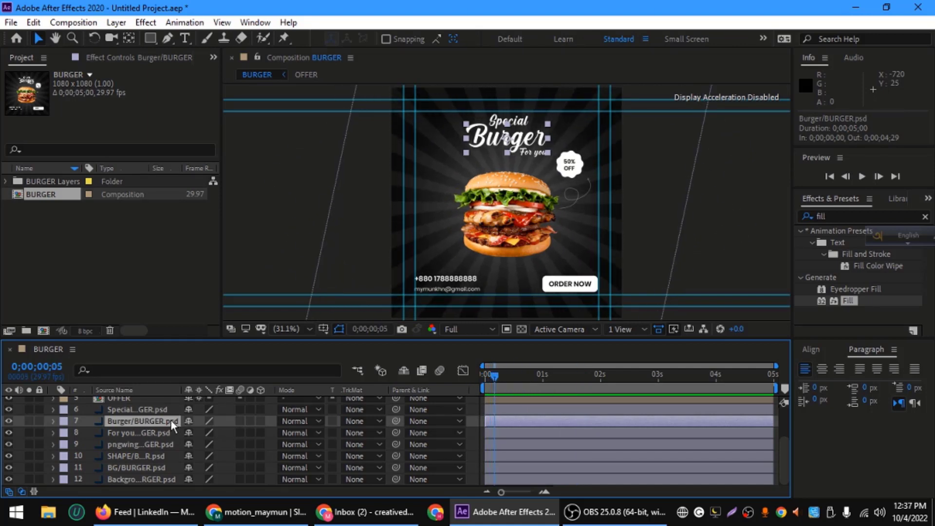
pyautogui.press('s')
pyautogui.click(87, 432)
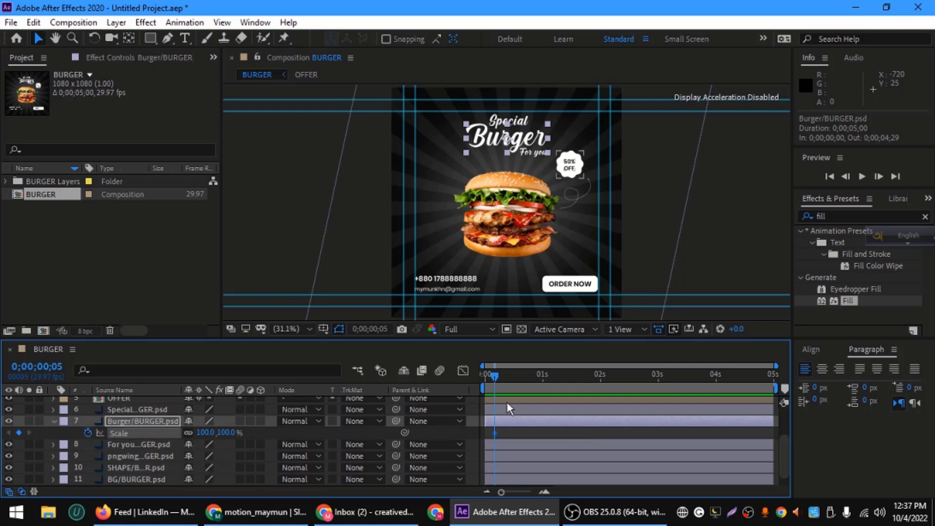
pyautogui.click(514, 377)
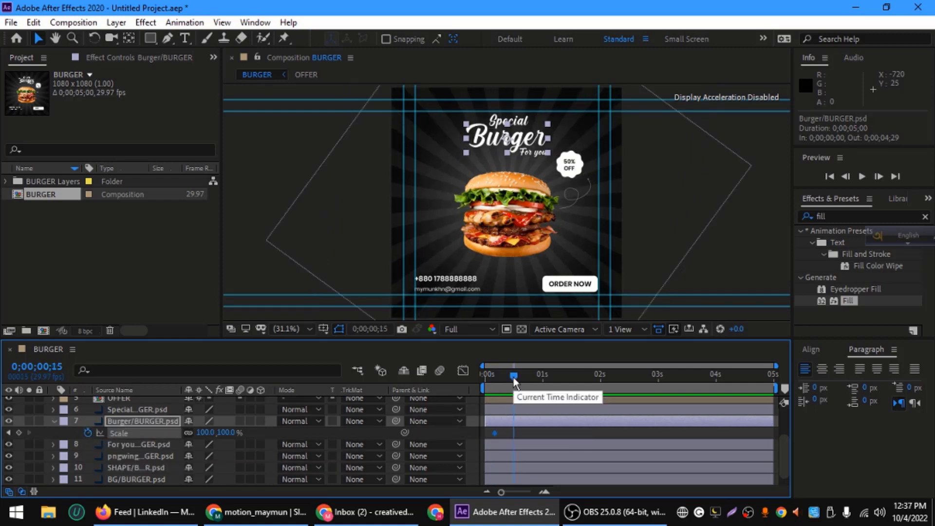
pyautogui.click(87, 432)
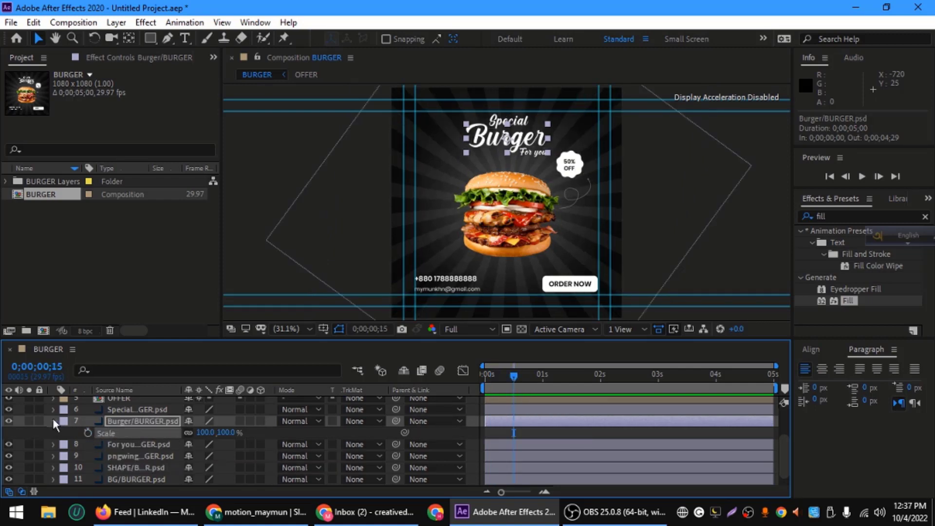
# Step: Keyframe the burger image's Scale from 0% at frame 0 to 100% at frame 14
pyautogui.press('s')
pyautogui.click(140, 445)
pyautogui.press('s')
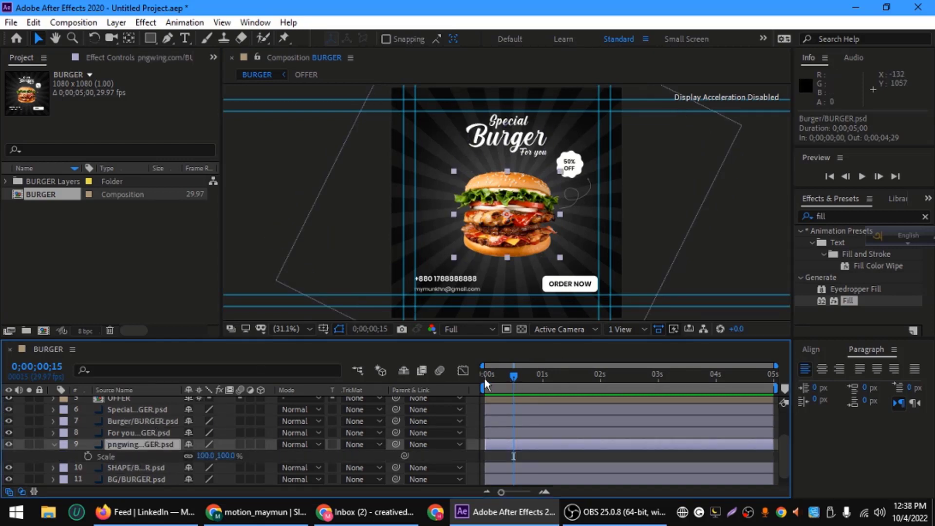
pyautogui.click(484, 378)
pyautogui.click(87, 456)
pyautogui.click(512, 375)
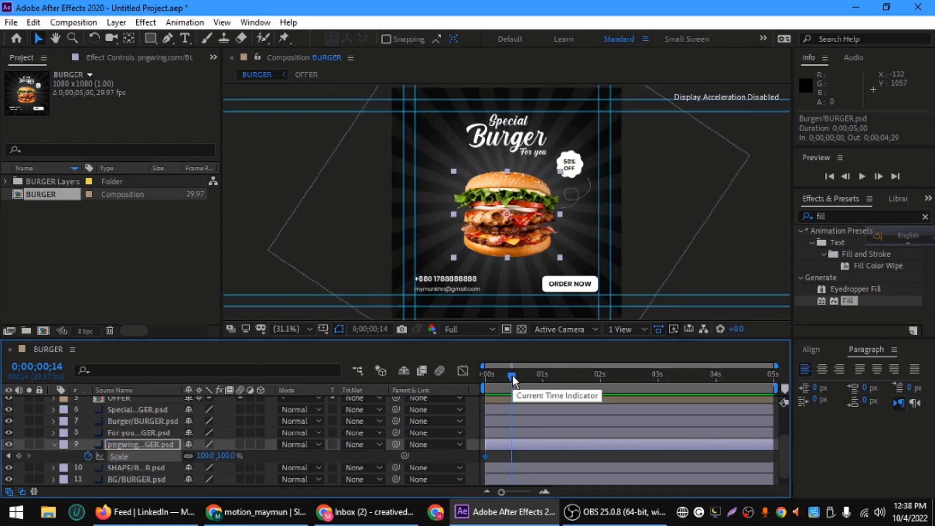
pyautogui.click(19, 456)
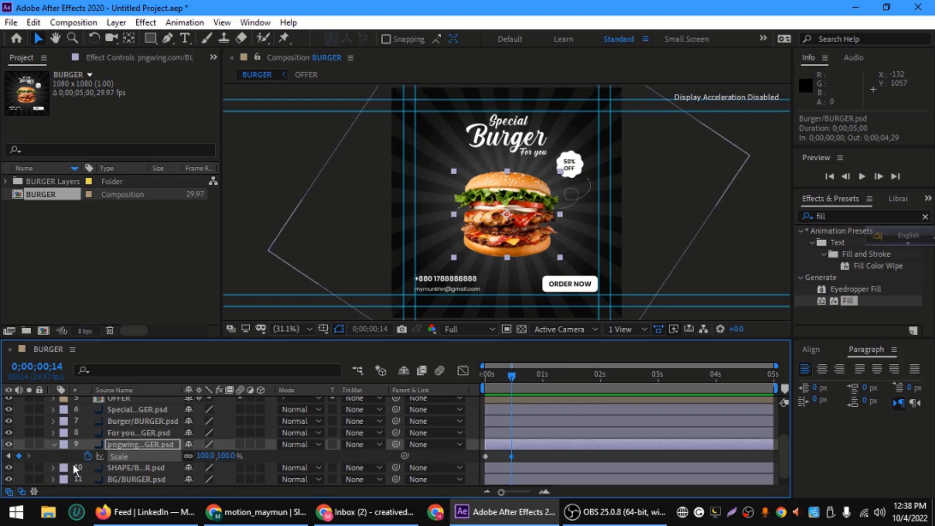
pyautogui.click(8, 456)
pyautogui.click(203, 456)
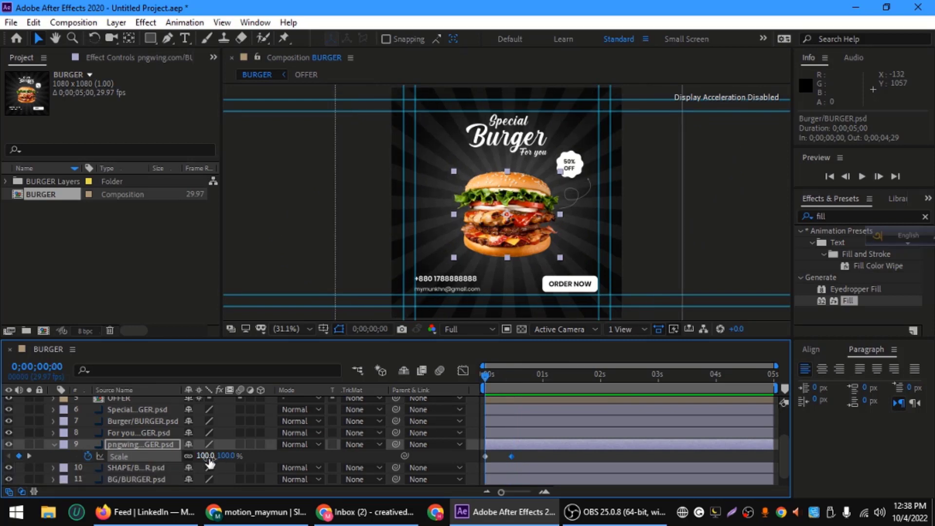
pyautogui.write('0')
pyautogui.click(70, 457)
# Step: Preview the burger growing in and apply Easy Ease to both Scale keyframes
pyautogui.press('space')
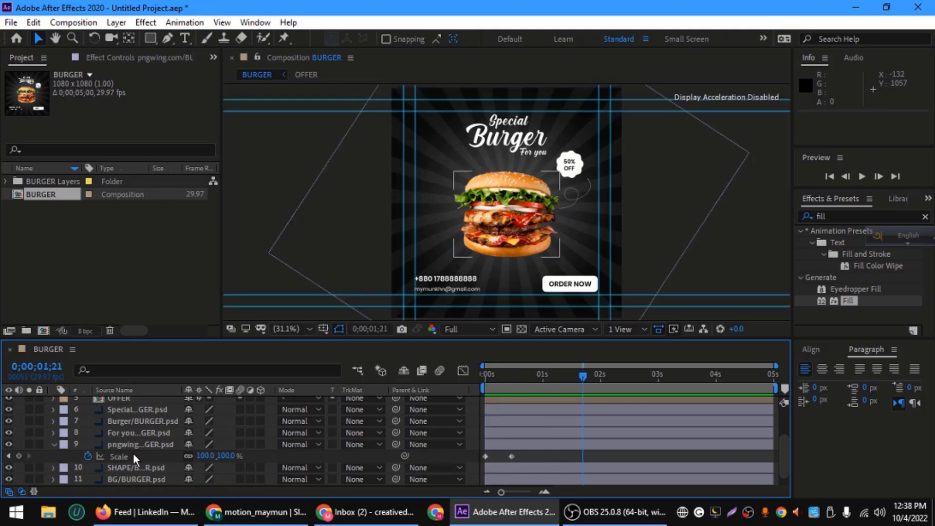
pyautogui.click(133, 455)
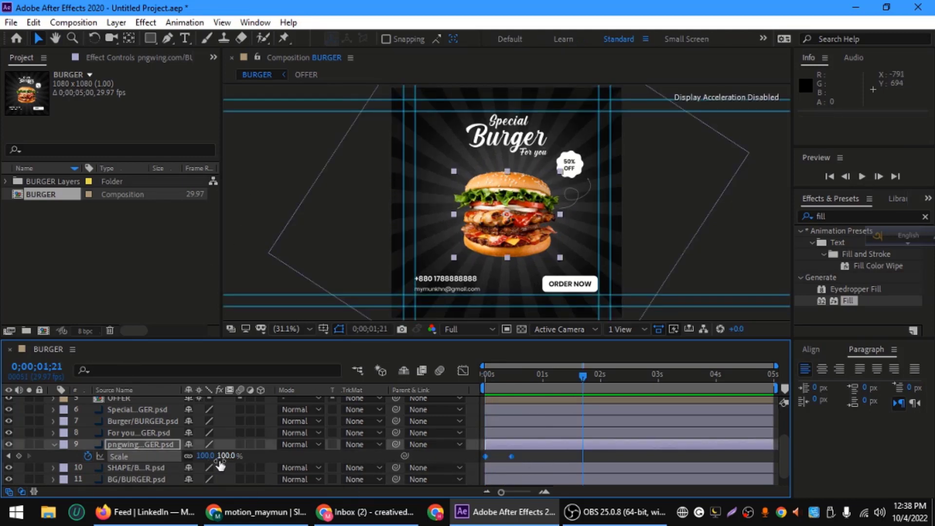
pyautogui.press('Home')
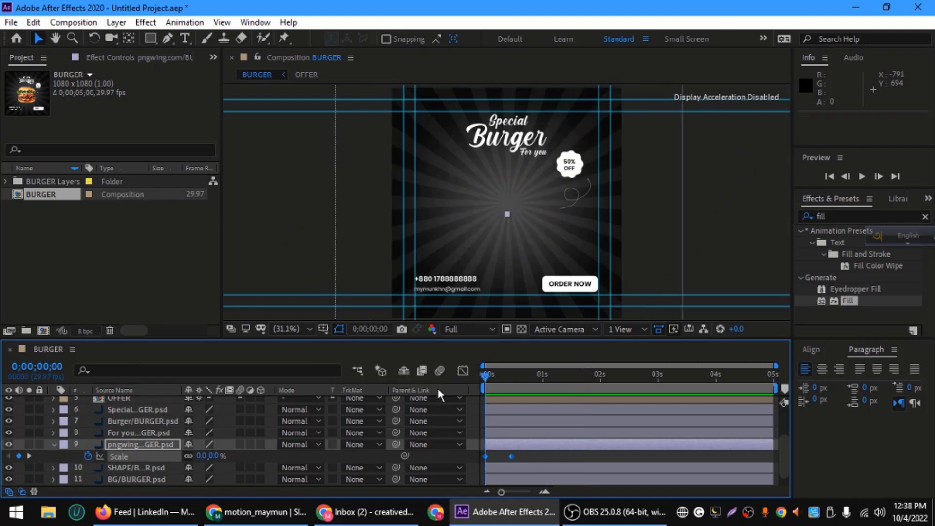
pyautogui.press('F9')
# Step: In the Scale value graph, bend the curve so the burger overshoots to 113% at frame 7, then preview
pyautogui.click(463, 370)
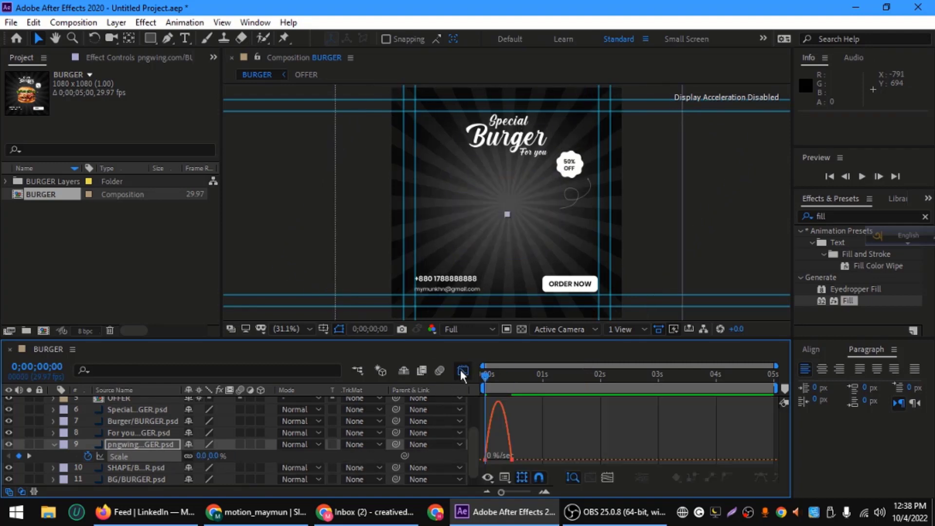
pyautogui.rightClick(506, 453)
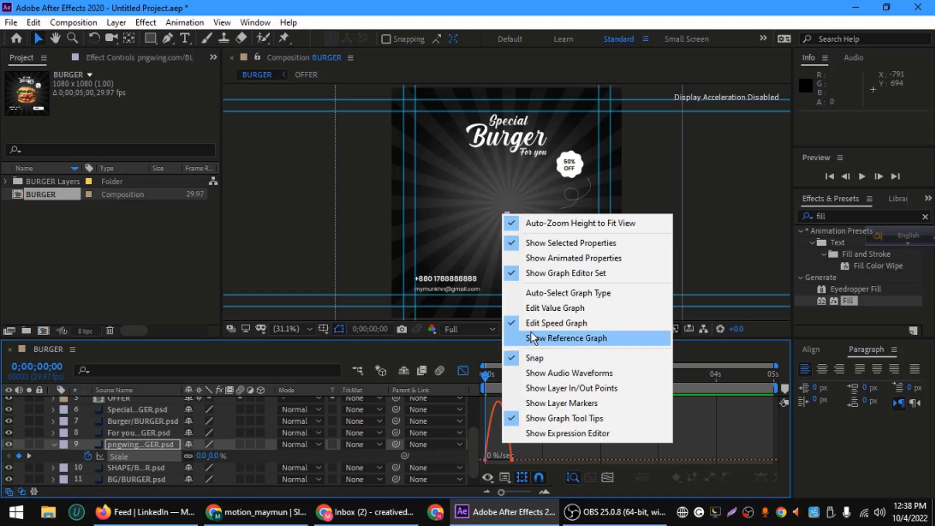
pyautogui.click(555, 308)
pyautogui.moveTo(502, 404); pyautogui.dragTo(472, 389)
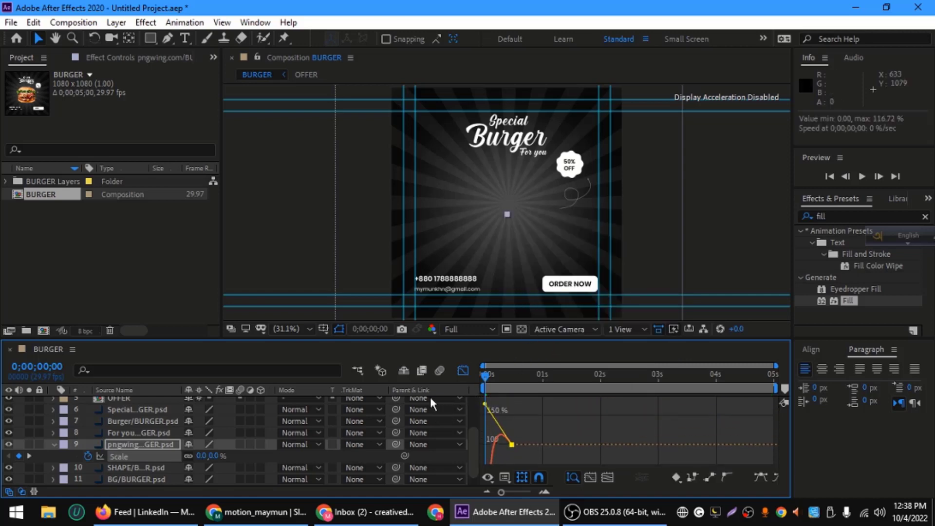
pyautogui.press('h')
pyautogui.press('space')
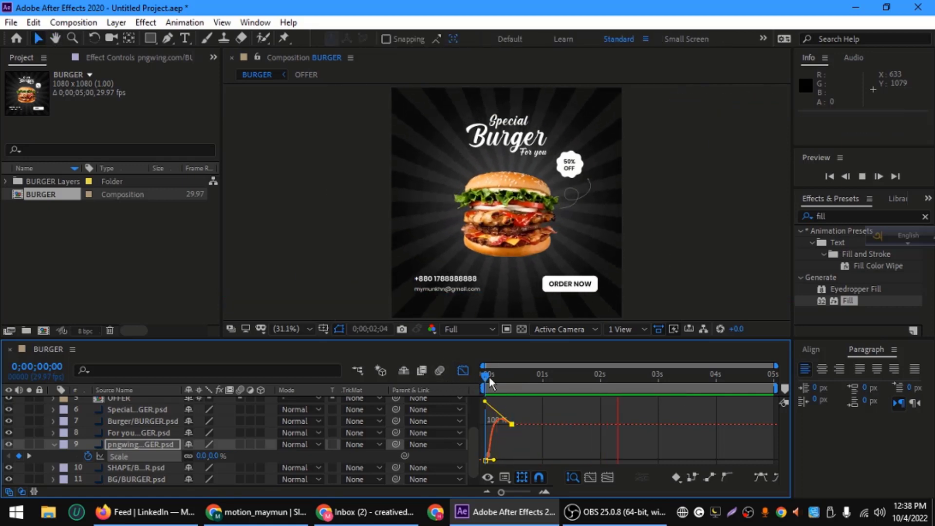
pyautogui.press('space')
pyautogui.press('space')
pyautogui.press('space')
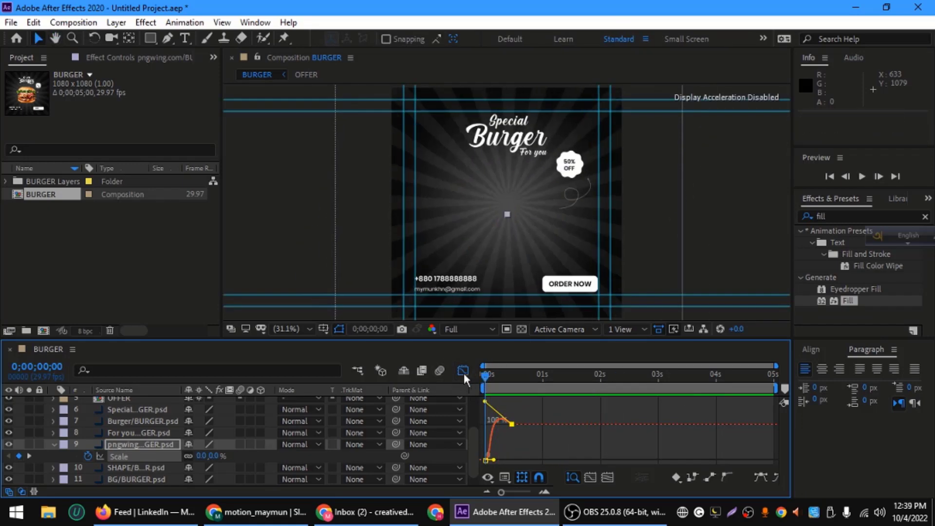
pyautogui.press('space')
pyautogui.press('space')
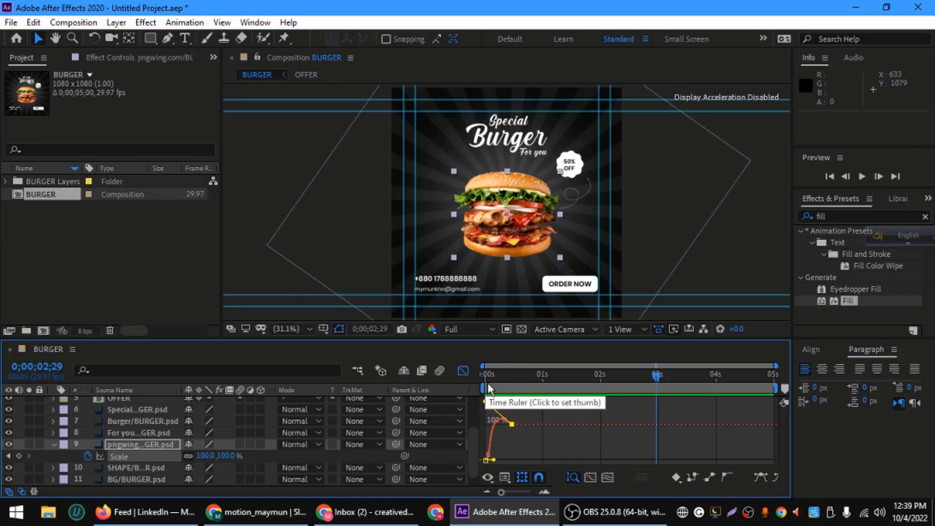
# Step: Leave the Graph Editor, go to frame 7 and select the Burger title layer
pyautogui.click(463, 370)
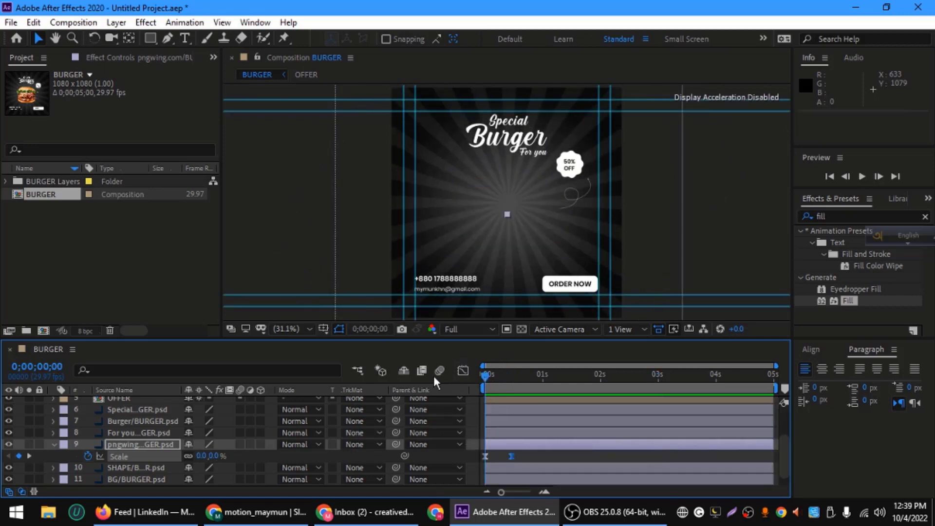
pyautogui.click(499, 376)
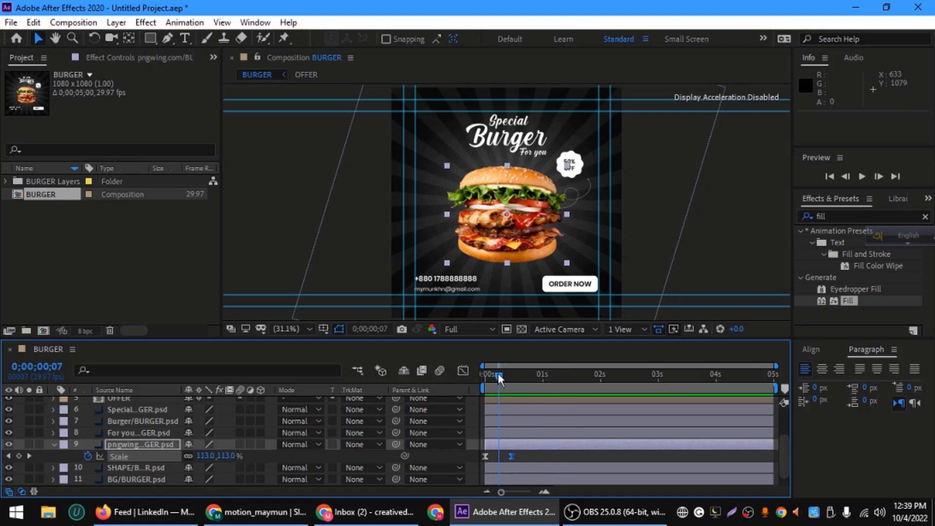
pyautogui.click(155, 422)
# Step: Keyframe the Burger title's Scale from 0% at frame 7 to 100% at frame 14
pyautogui.press('s')
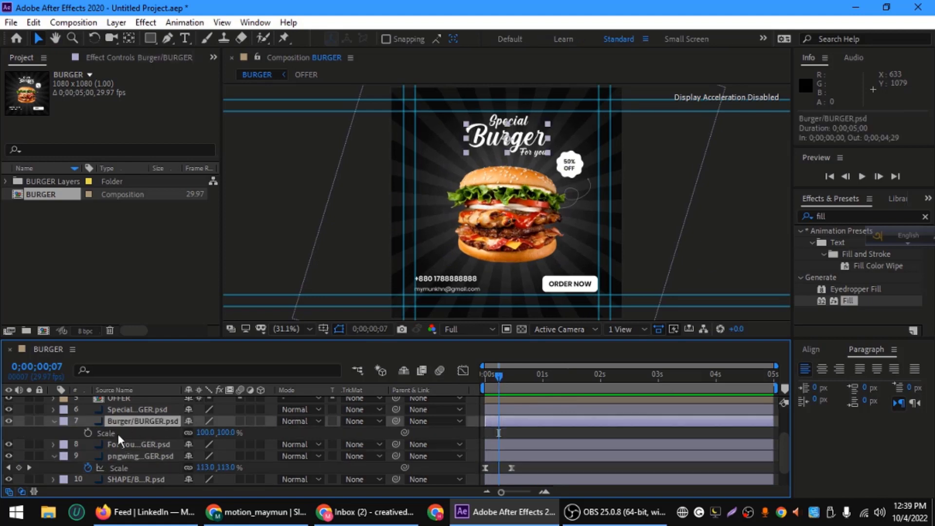
pyautogui.click(87, 433)
pyautogui.moveTo(505, 375); pyautogui.dragTo(513, 376)
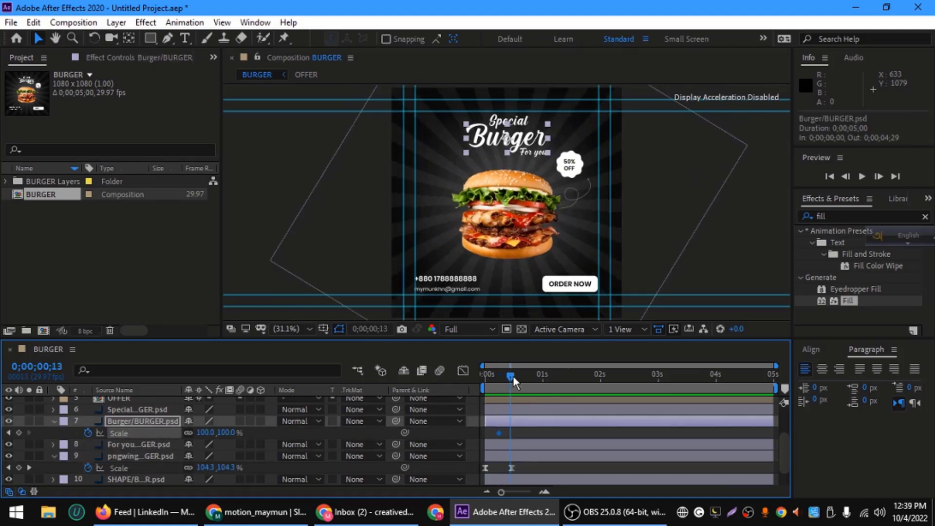
pyautogui.click(18, 433)
pyautogui.click(8, 433)
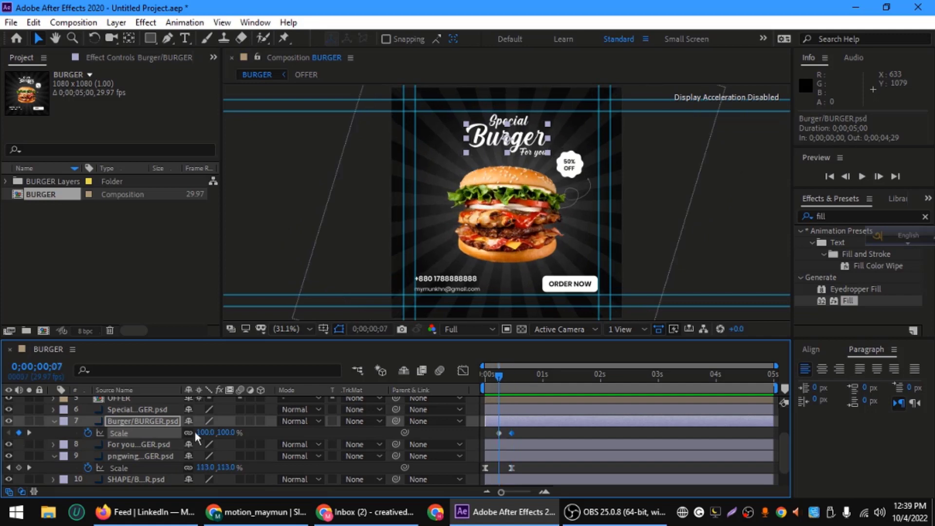
pyautogui.click(205, 433)
pyautogui.write('0')
pyautogui.press('Return')
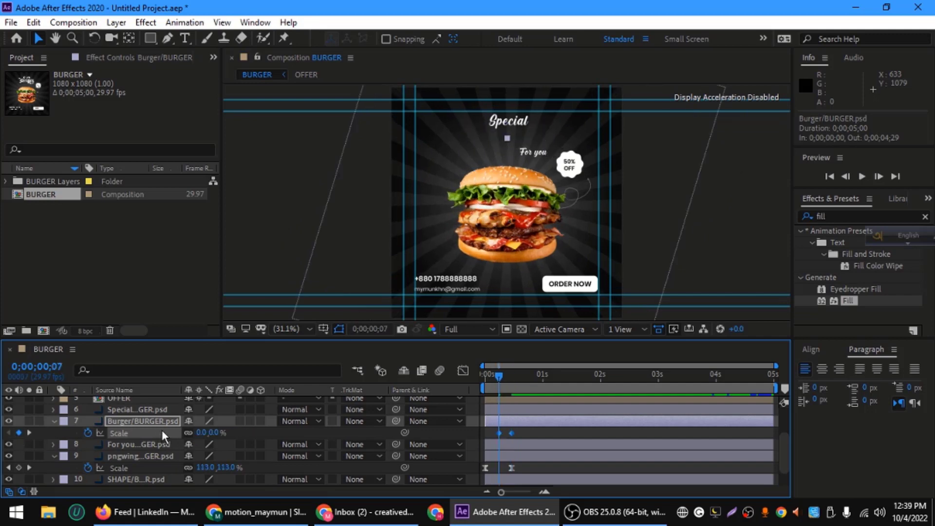
# Step: Apply Easy Ease to the title's Scale keyframes and raise the curve in the Graph Editor to overshoot 100%
pyautogui.rightClick(168, 431)
pyautogui.moveTo(276, 407)
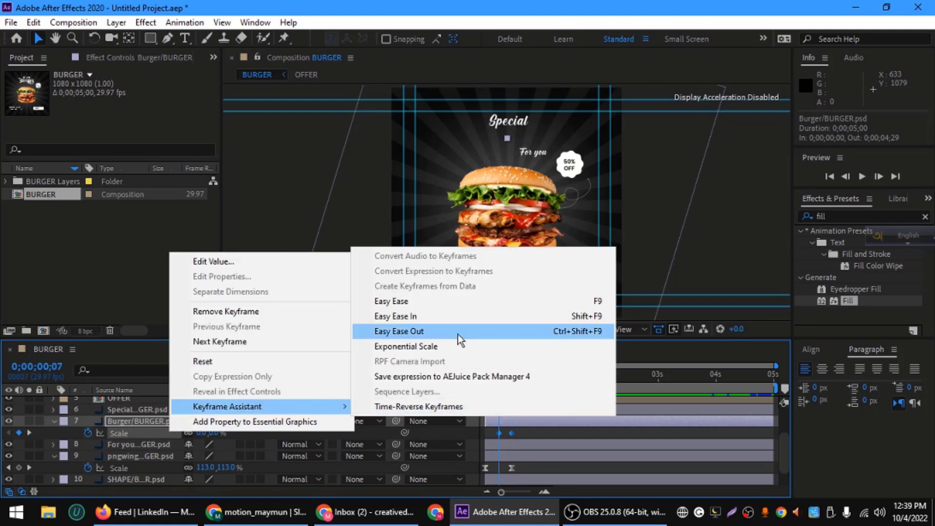
pyautogui.click(552, 301)
pyautogui.click(462, 372)
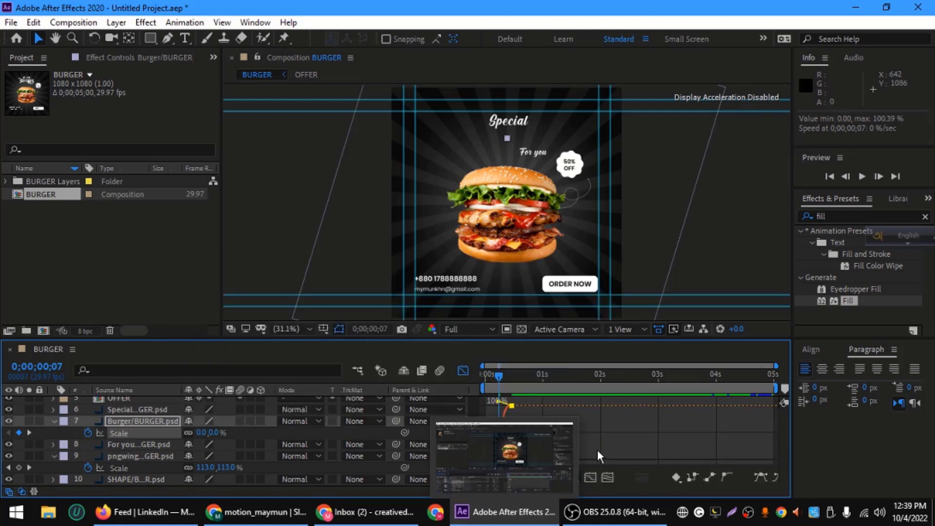
pyautogui.moveTo(504, 490); pyautogui.dragTo(528, 491)
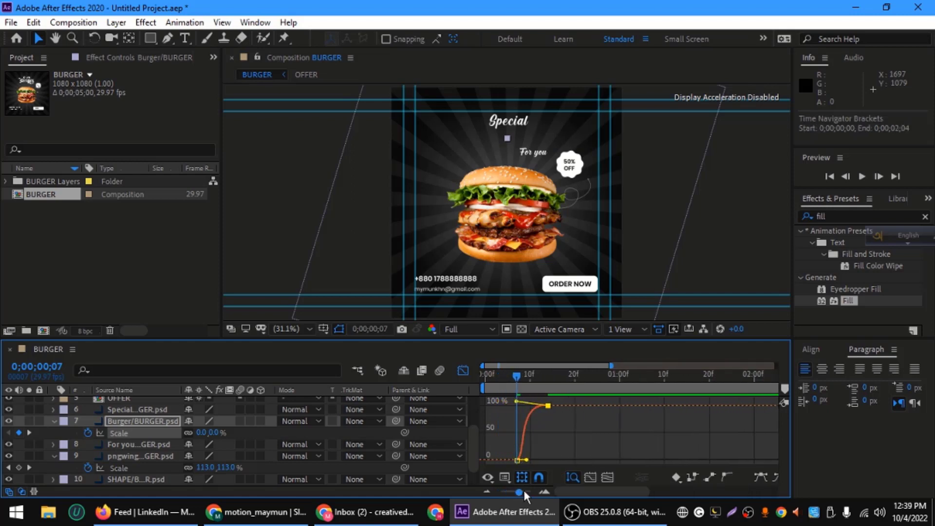
pyautogui.moveTo(630, 403); pyautogui.dragTo(630, 384)
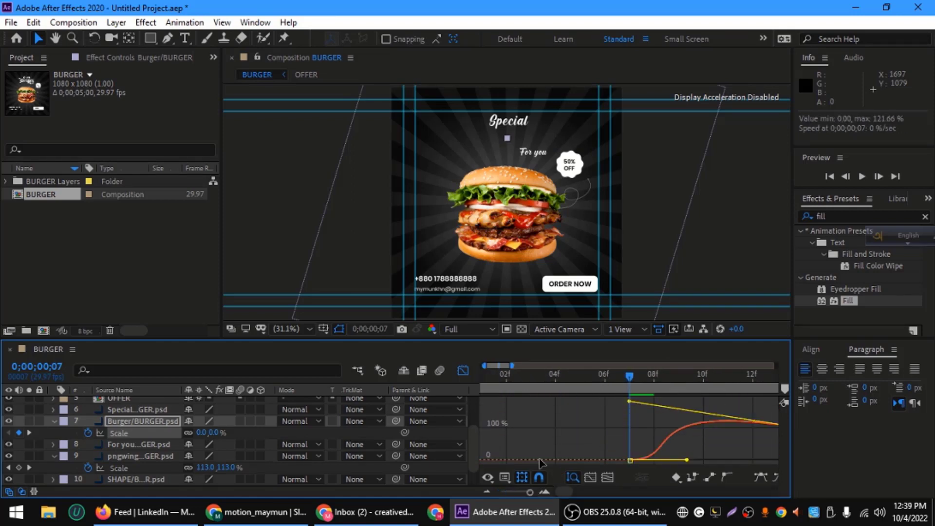
pyautogui.moveTo(530, 492); pyautogui.dragTo(501, 493)
pyautogui.moveTo(513, 376); pyautogui.dragTo(454, 375)
# Step: Shift the Burger title's Scale keyframes a few frames later and preview
pyautogui.press('space')
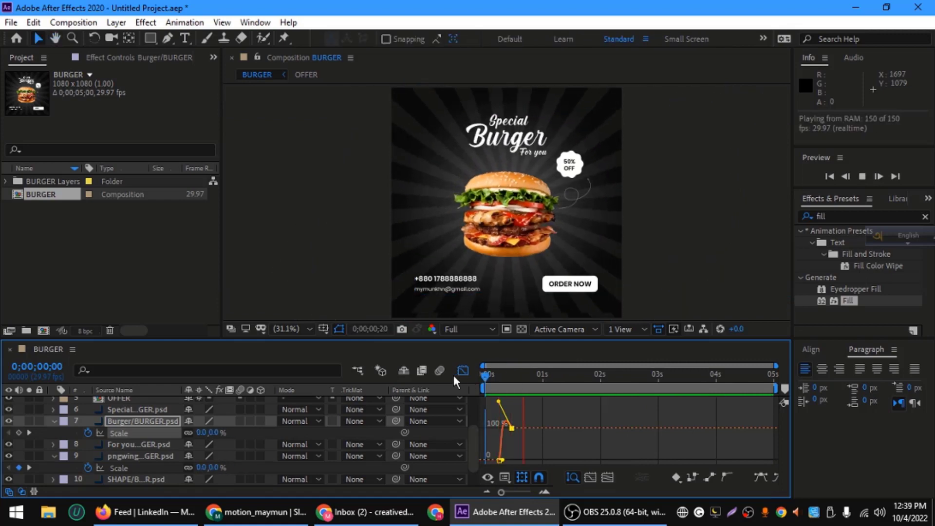
pyautogui.press('space')
pyautogui.press('space')
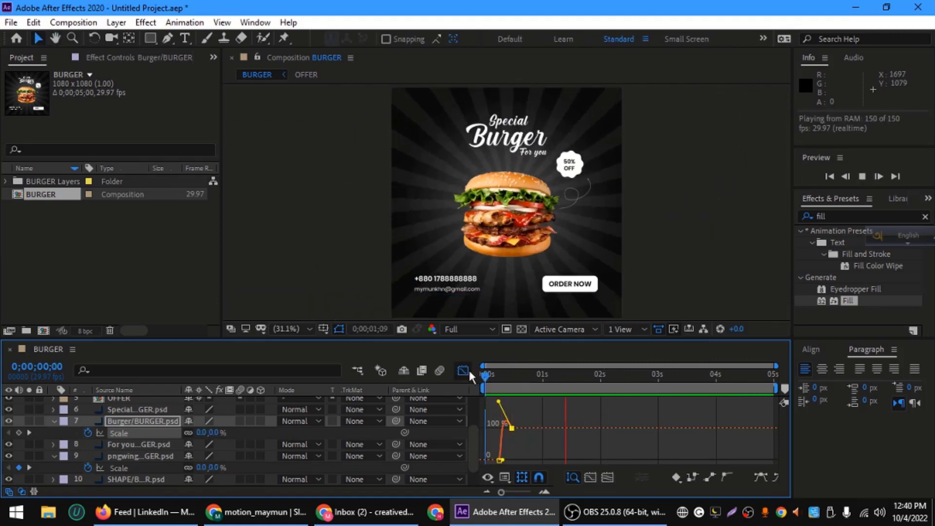
pyautogui.click(462, 371)
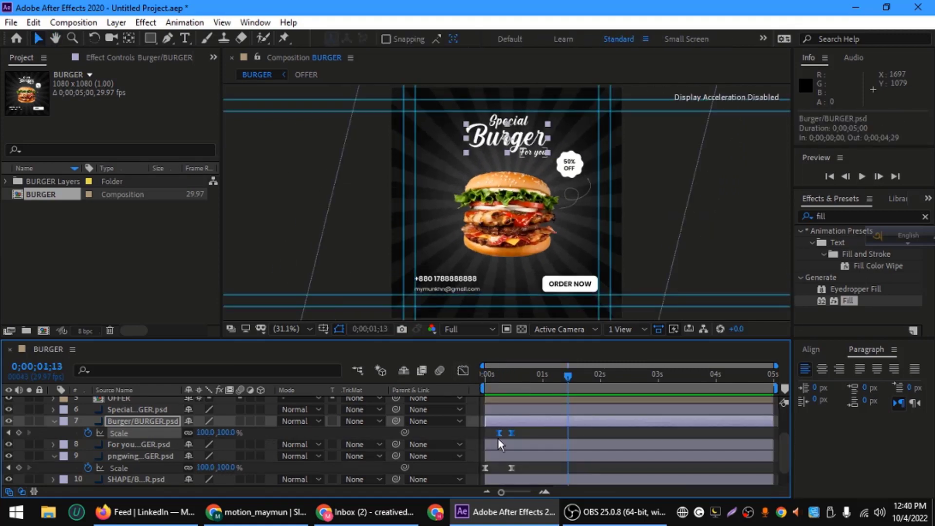
pyautogui.moveTo(499, 433); pyautogui.dragTo(505, 433)
pyautogui.moveTo(492, 376); pyautogui.dragTo(457, 378)
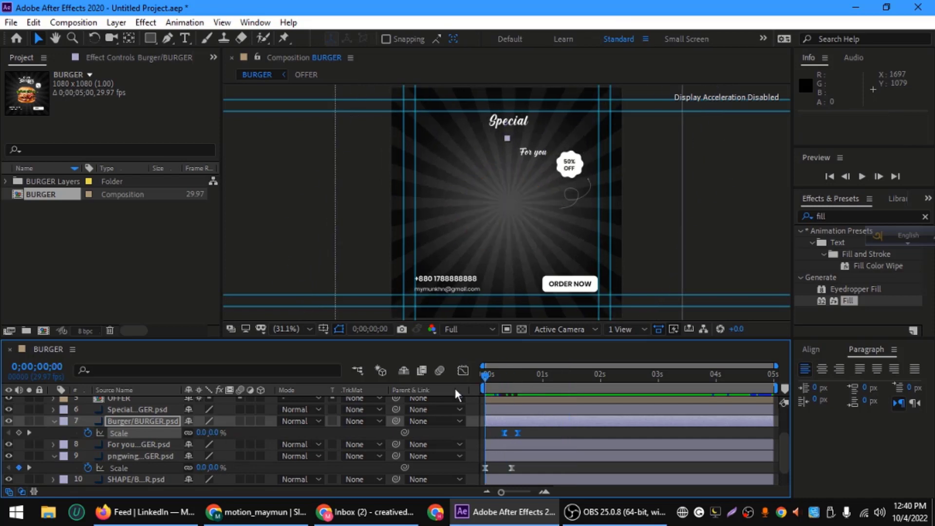
pyautogui.press('space')
# Step: Nudge a title Scale keyframe slightly back, check the opening frames, and select the Special layer
pyautogui.moveTo(505, 433); pyautogui.dragTo(501, 433)
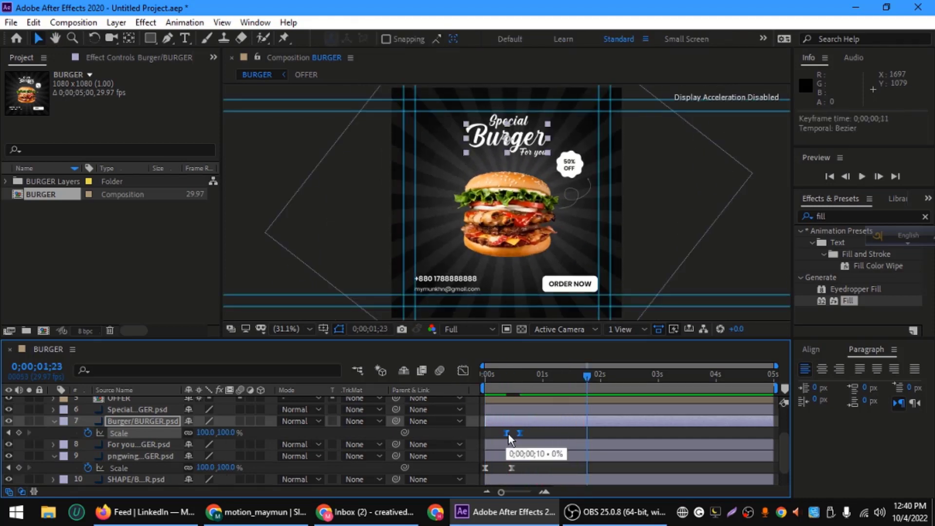
pyautogui.click(476, 374)
pyautogui.press('space')
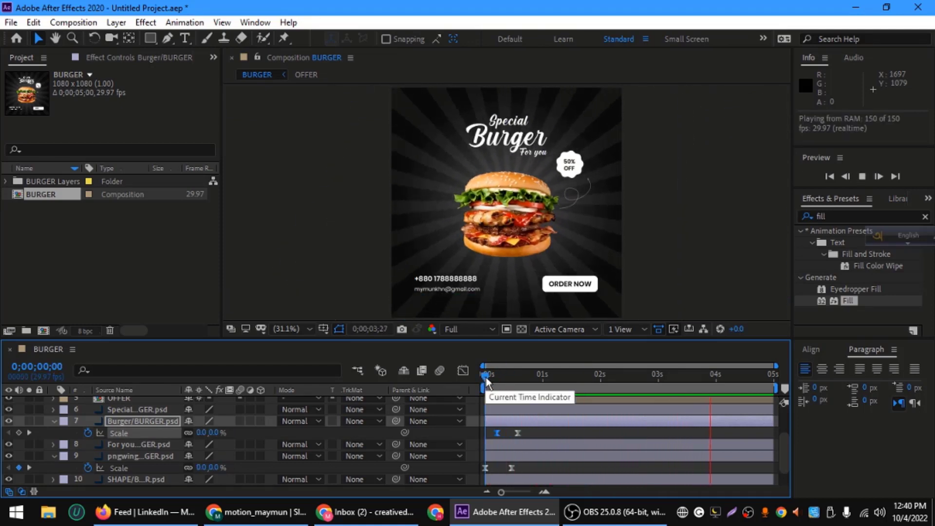
pyautogui.moveTo(503, 379); pyautogui.dragTo(498, 377)
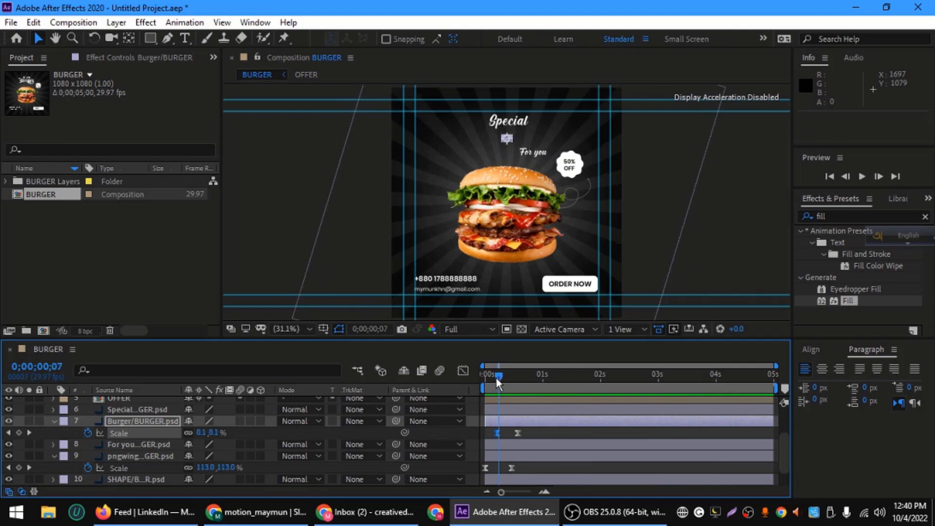
pyautogui.press('space')
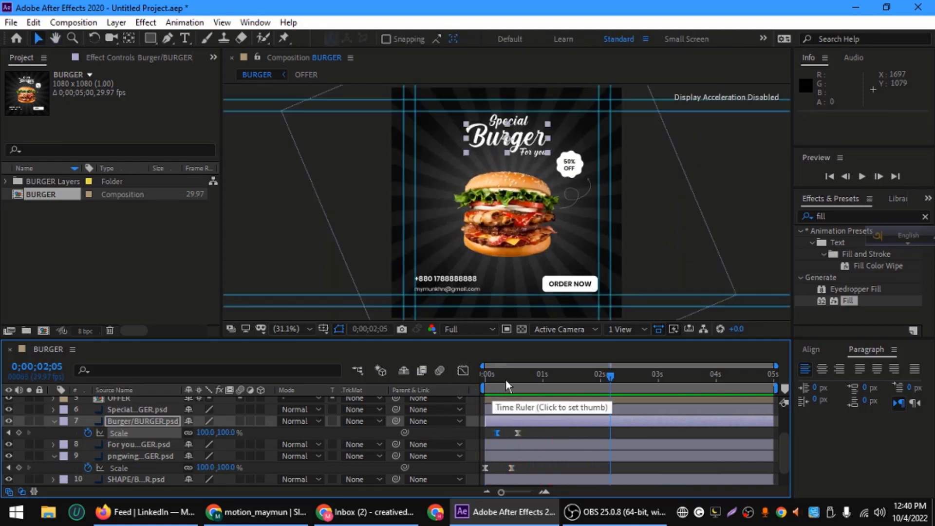
pyautogui.click(499, 377)
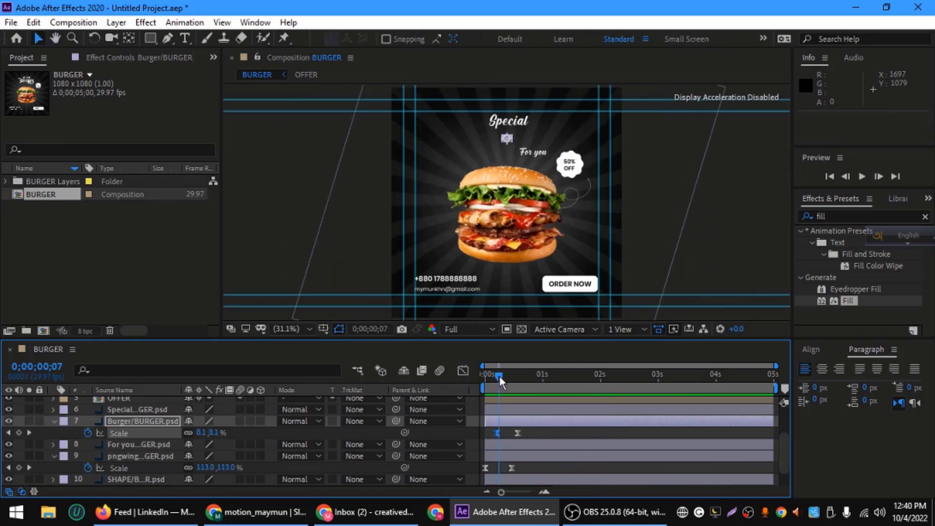
pyautogui.click(147, 408)
pyautogui.scroll(3, 161, 437)
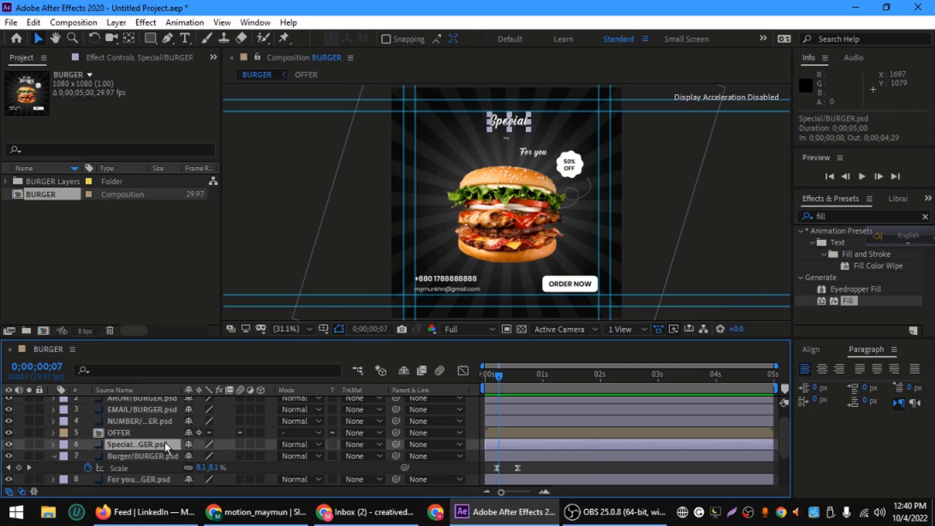
# Step: Keyframe the Special title's Position from Y -58 at frame 7 to Y 159 at frame 16
pyautogui.press('p')
pyautogui.click(87, 457)
pyautogui.moveTo(494, 379); pyautogui.dragTo(517, 379)
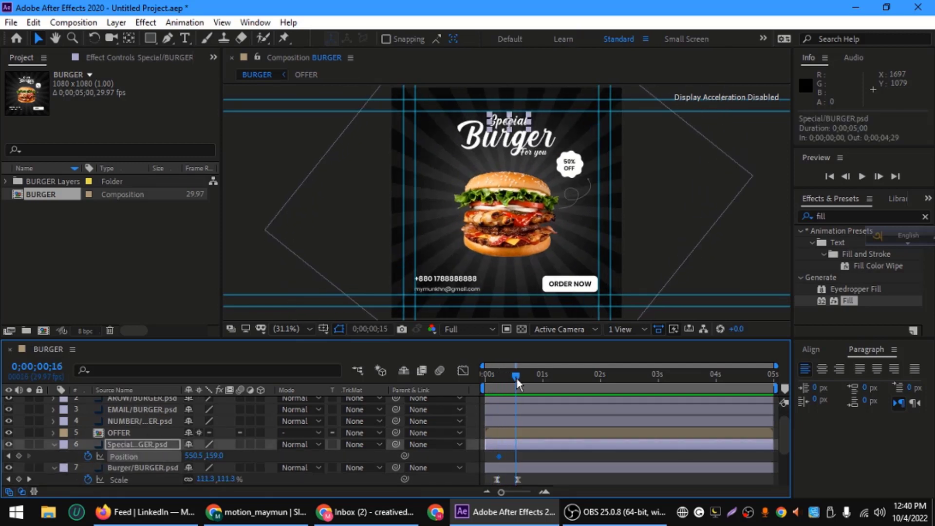
pyautogui.click(19, 457)
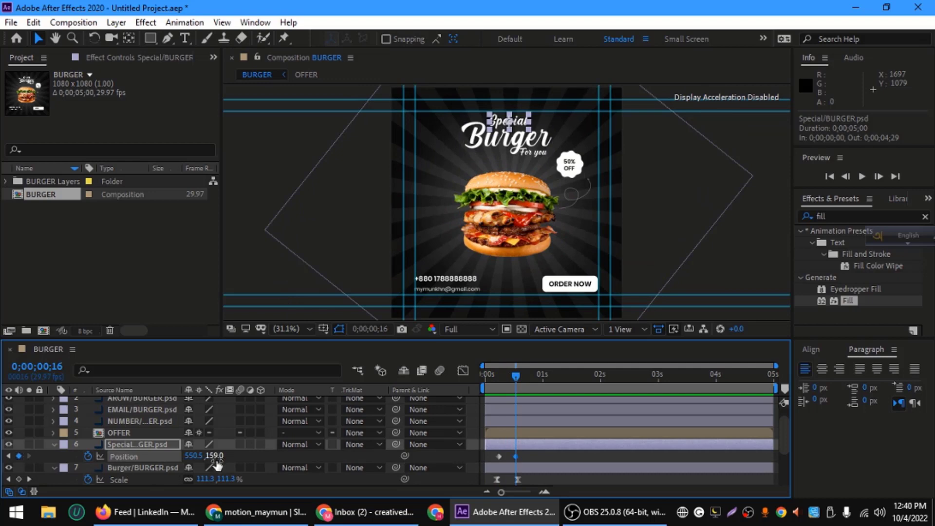
pyautogui.click(18, 456)
pyautogui.moveTo(214, 456); pyautogui.dragTo(44, 474)
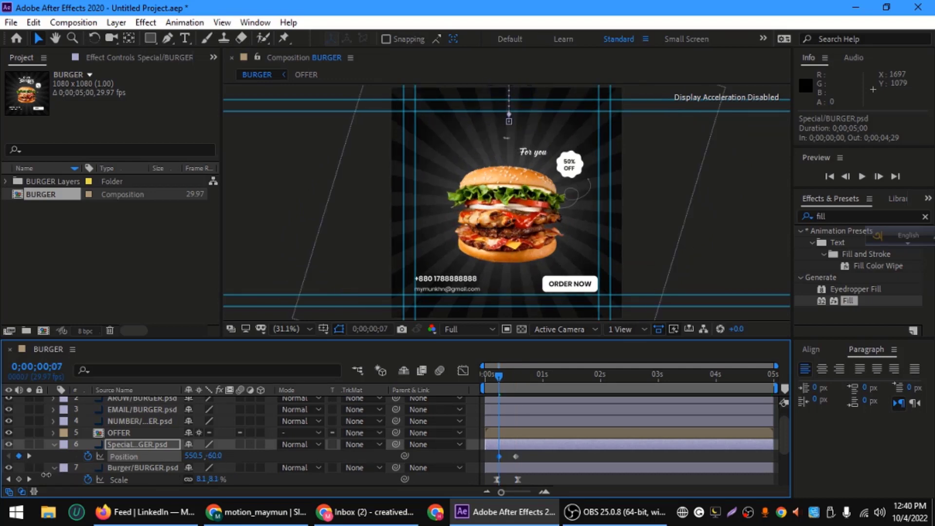
# Step: Set 85% incoming influence on the second Position keyframe in the speed graph, then preview
pyautogui.click(125, 457)
pyautogui.click(463, 371)
pyautogui.rightClick(528, 453)
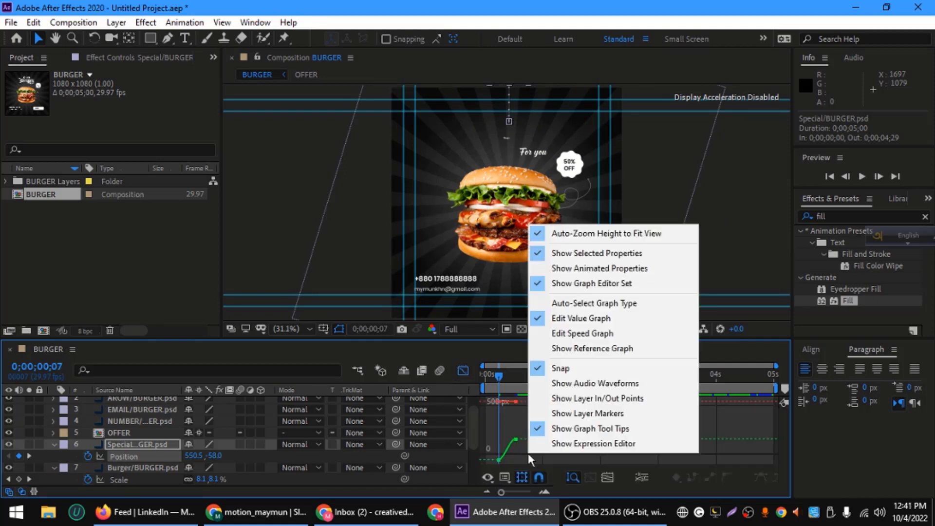
pyautogui.click(583, 333)
pyautogui.doubleClick(515, 460)
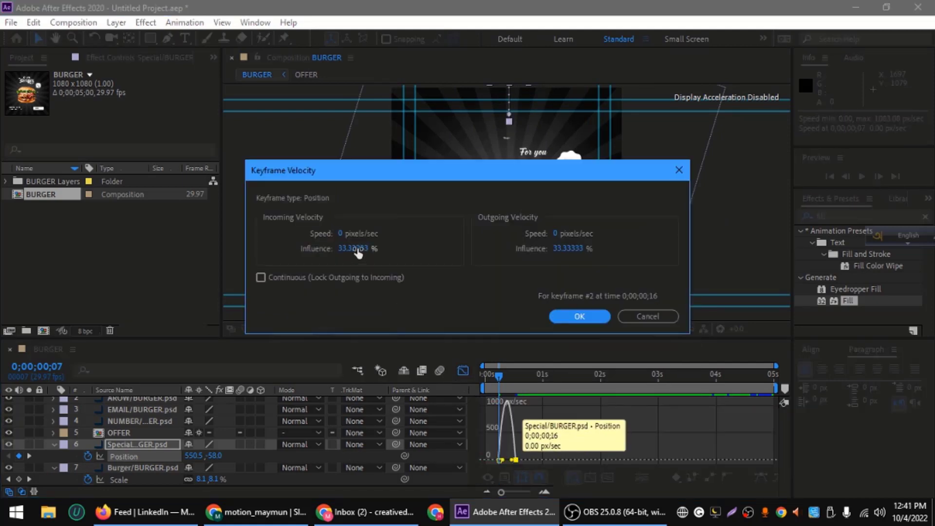
pyautogui.click(359, 250)
pyautogui.click(579, 316)
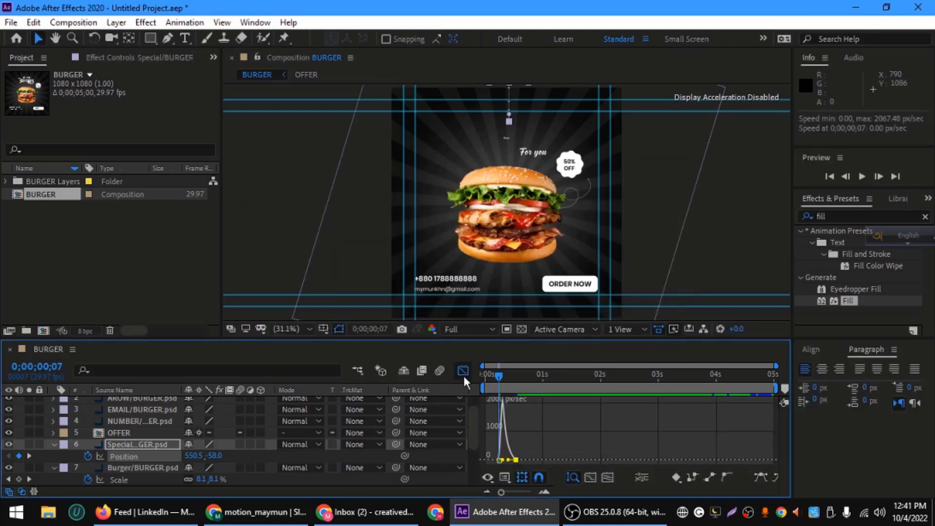
pyautogui.click(464, 371)
pyautogui.press('space')
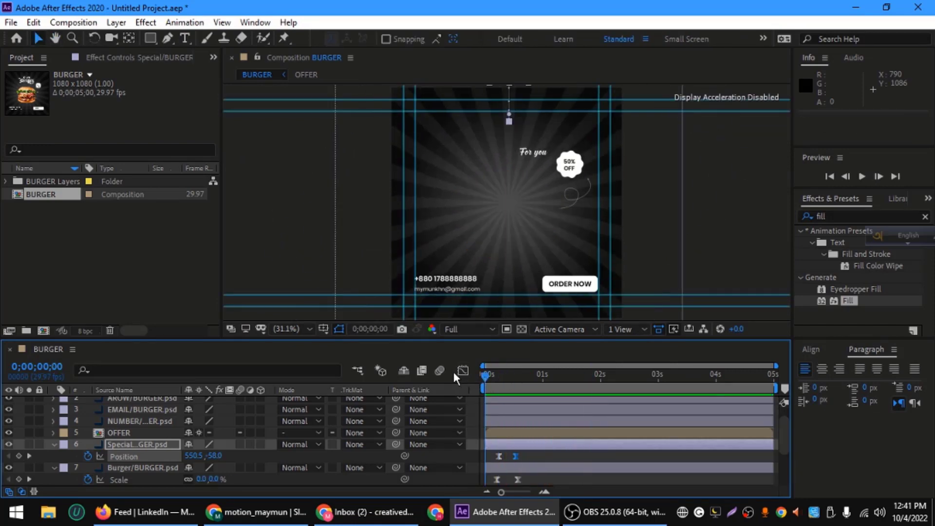
pyautogui.press('space')
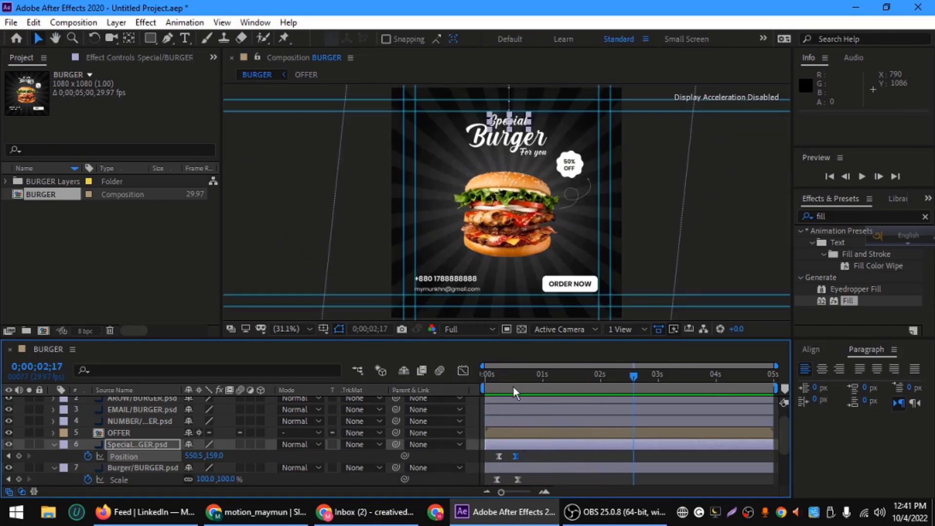
pyautogui.moveTo(516, 377); pyautogui.dragTo(507, 376)
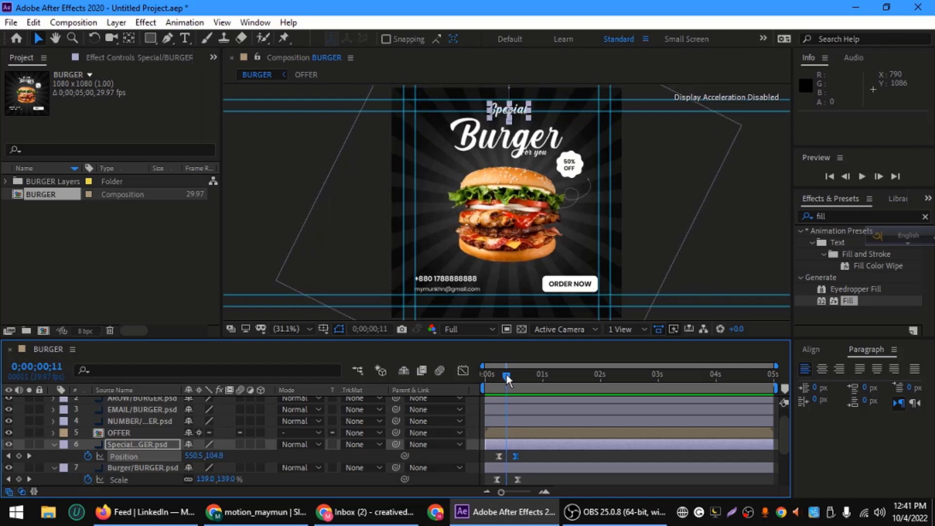
pyautogui.click(542, 153)
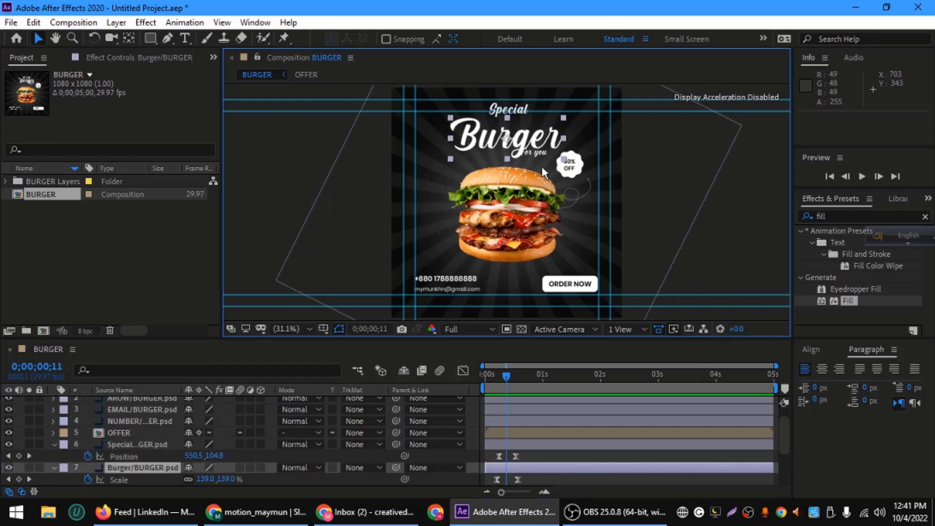
pyautogui.moveTo(508, 373); pyautogui.dragTo(521, 374)
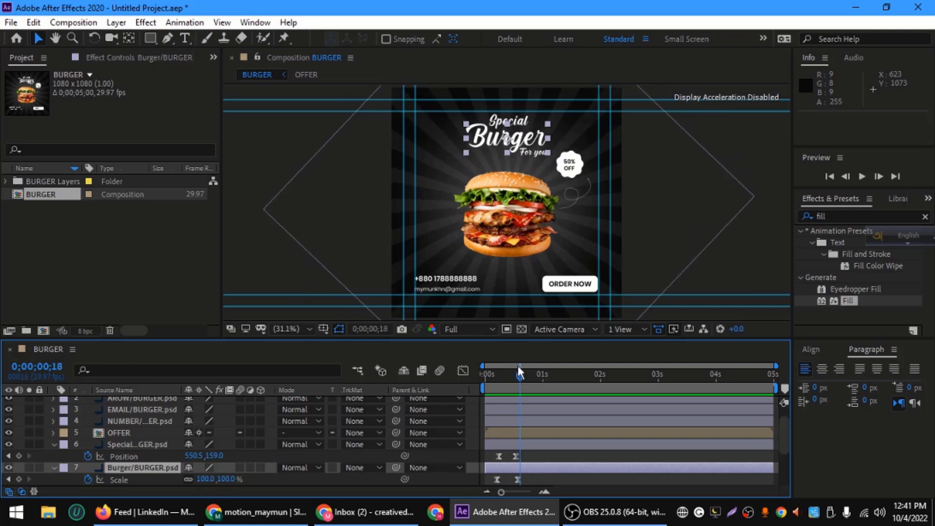
pyautogui.scroll(-3, 131, 446)
# Step: Keyframe the For you layer's Opacity from 0% at frame 18 to 100% at frame 25
pyautogui.click(136, 455)
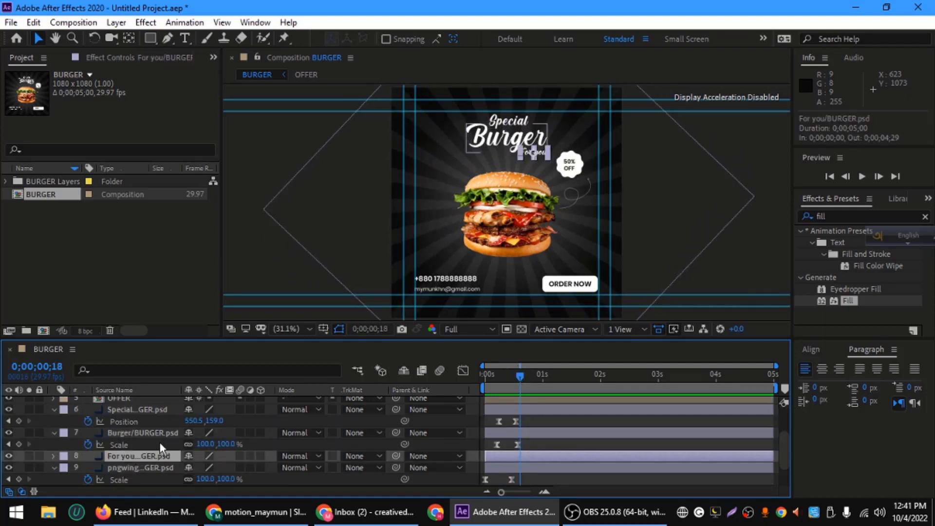
pyautogui.press('t')
pyautogui.click(88, 468)
pyautogui.moveTo(520, 375); pyautogui.dragTo(535, 374)
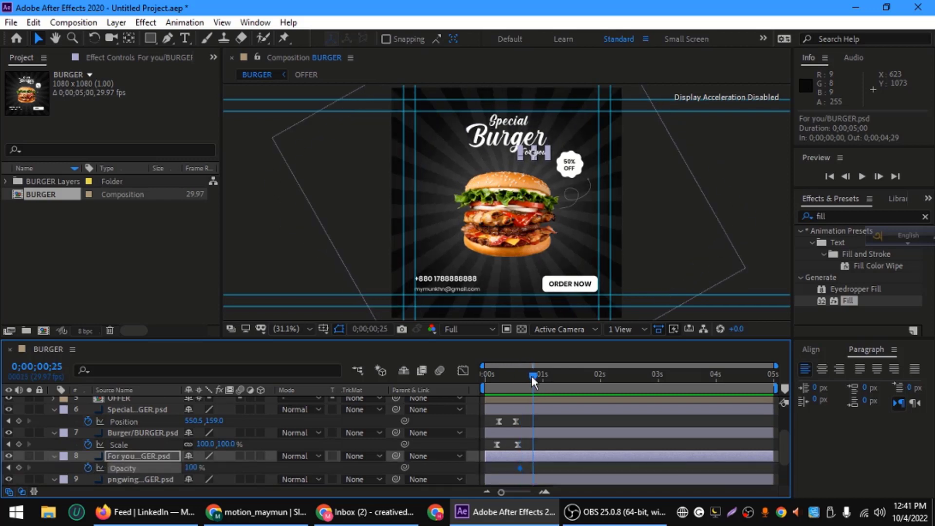
pyautogui.press('j')
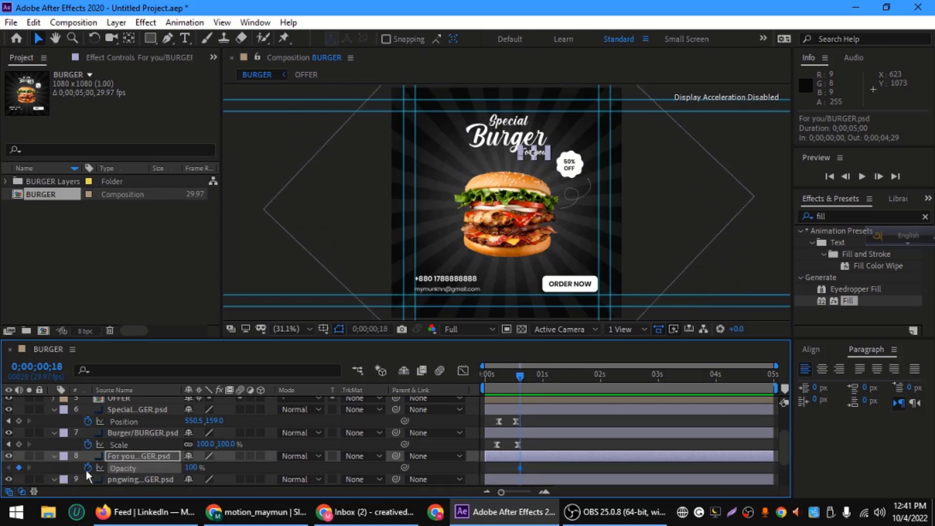
pyautogui.moveTo(522, 376); pyautogui.dragTo(533, 376)
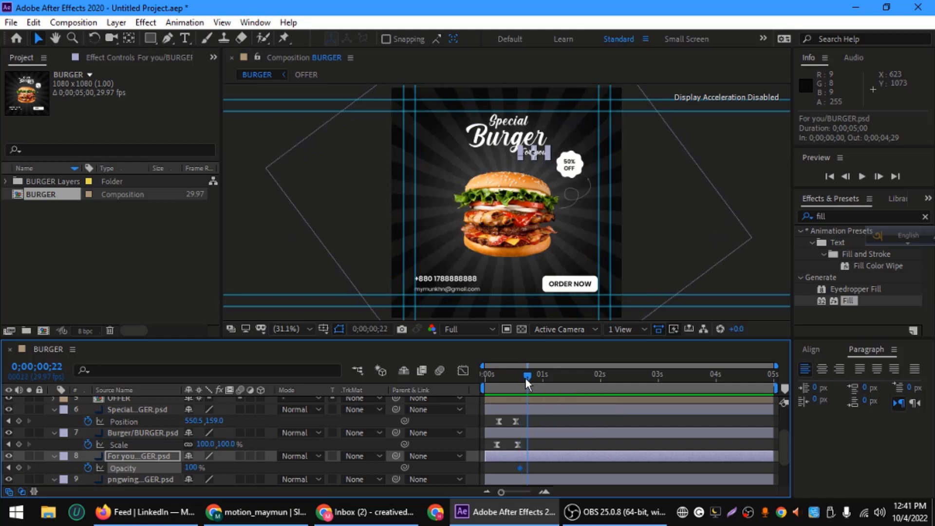
pyautogui.click(18, 468)
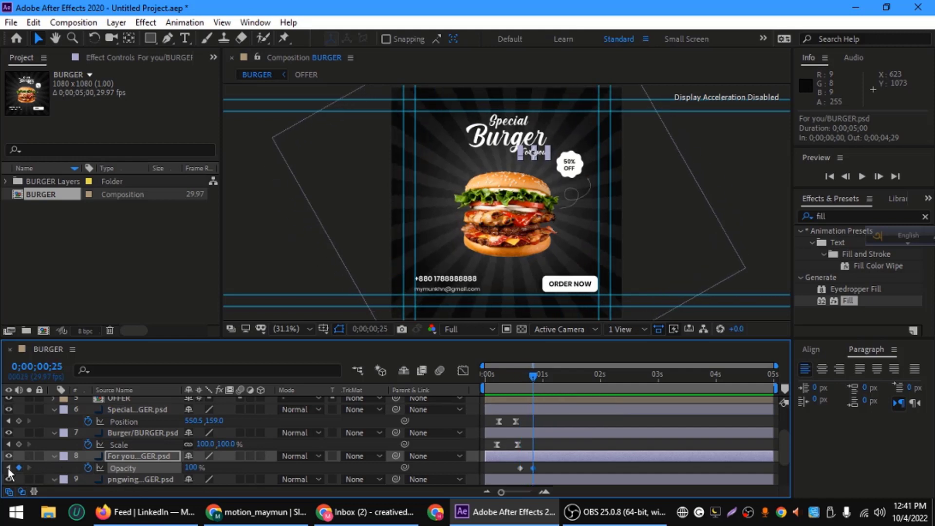
pyautogui.press('j')
pyautogui.click(191, 467)
pyautogui.write('0')
pyautogui.press('Return')
pyautogui.press('space')
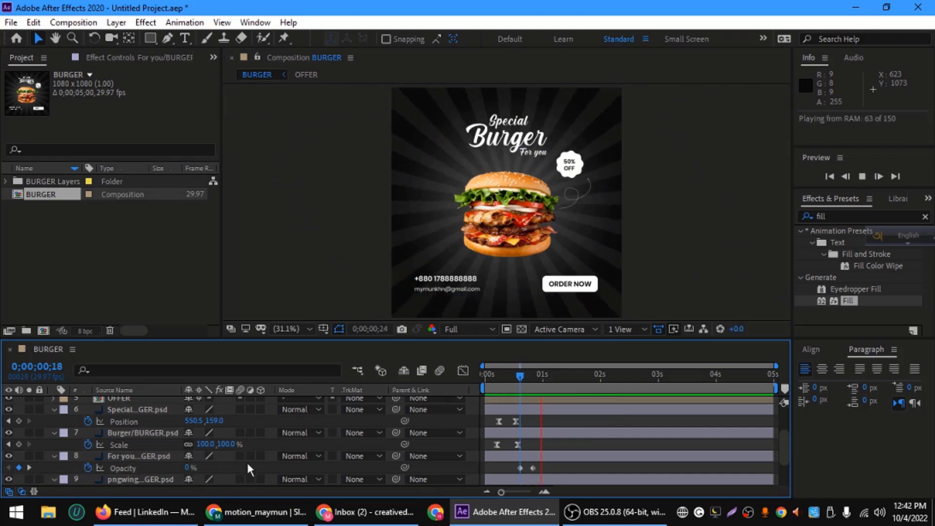
pyautogui.press('space')
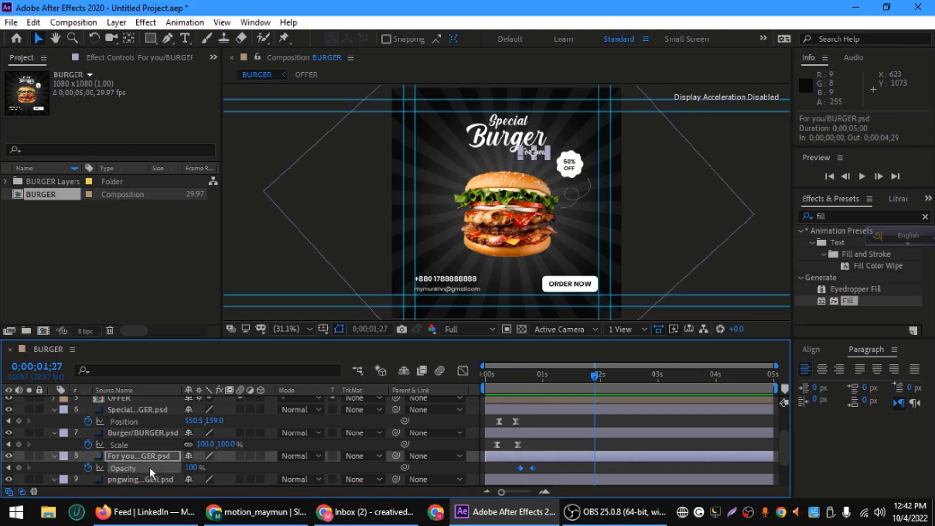
# Step: Apply Easy Ease to the Opacity keyframes and shift the Special title's Position keyframes later
pyautogui.press('F9')
pyautogui.press('Home')
pyautogui.press('space')
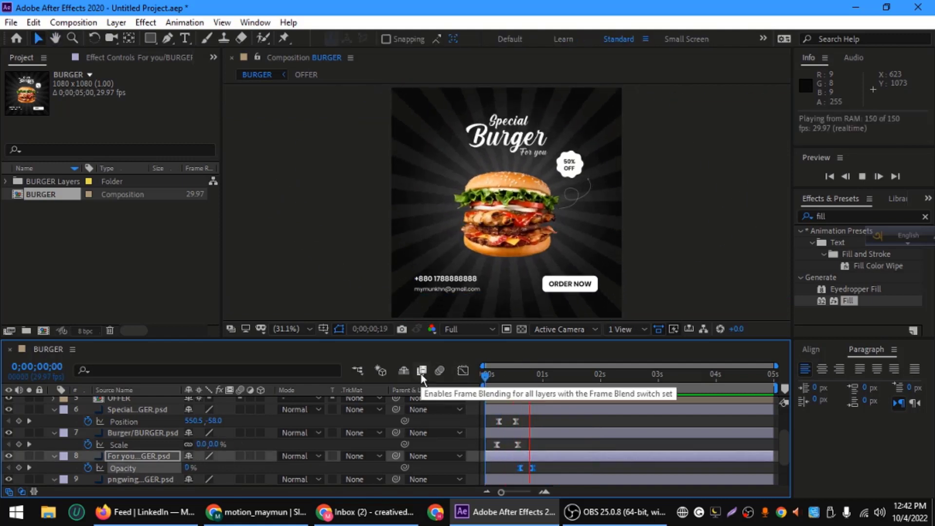
pyautogui.moveTo(497, 397); pyautogui.dragTo(504, 376)
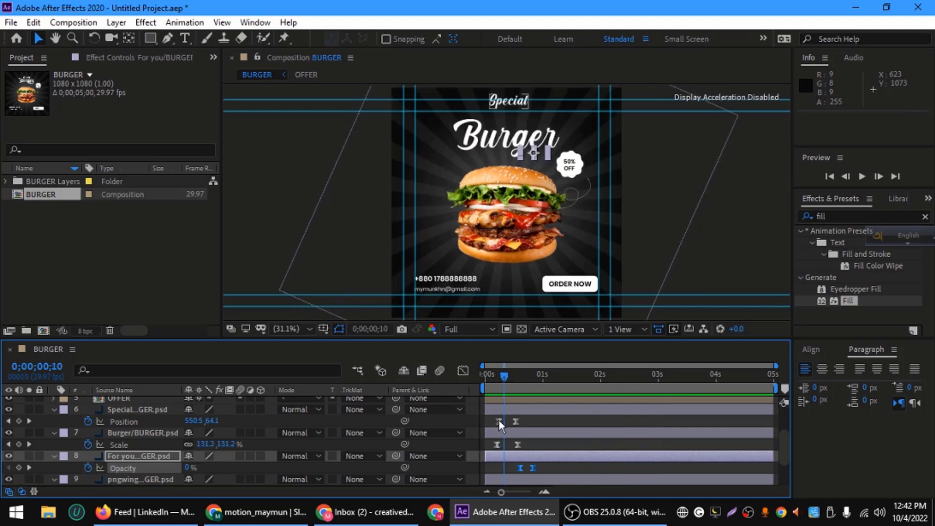
pyautogui.moveTo(499, 420); pyautogui.dragTo(504, 422)
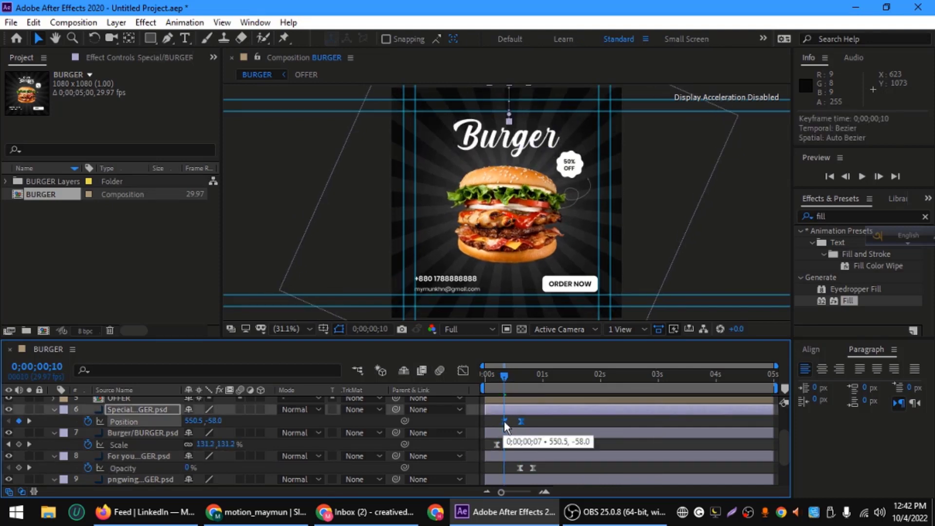
pyautogui.press('Home')
pyautogui.press('space')
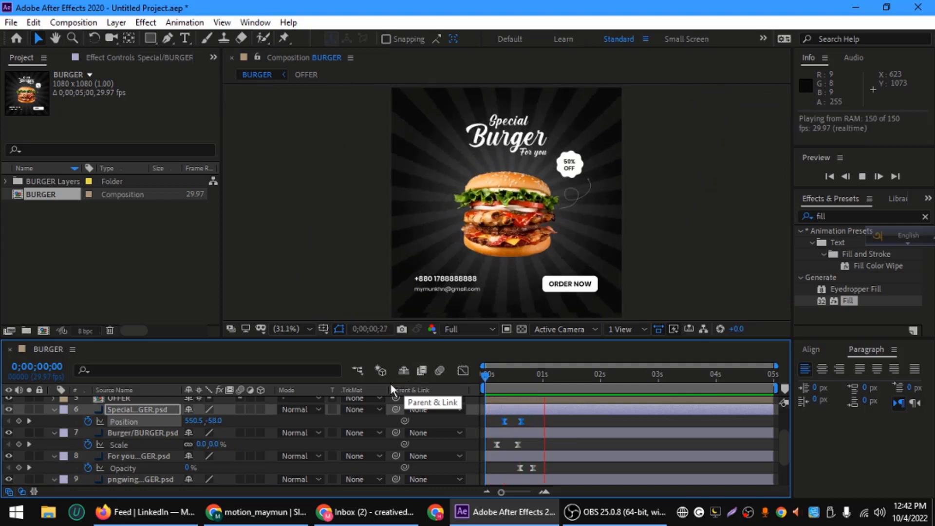
pyautogui.press('space')
pyautogui.press('space')
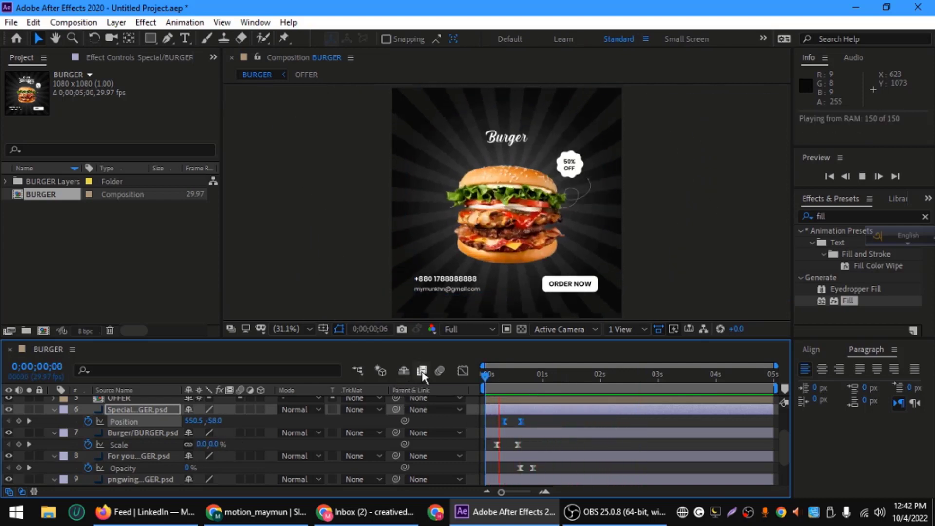
# Step: Retime the For you Opacity keyframes to start around frame 14, preview, and collapse the layer
pyautogui.click(479, 375)
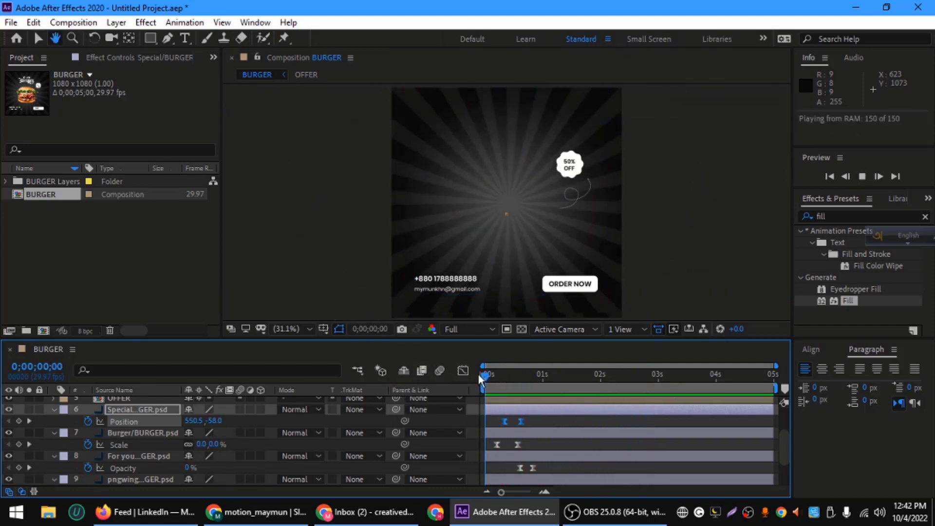
pyautogui.click(533, 468)
pyautogui.moveTo(531, 469); pyautogui.dragTo(531, 464)
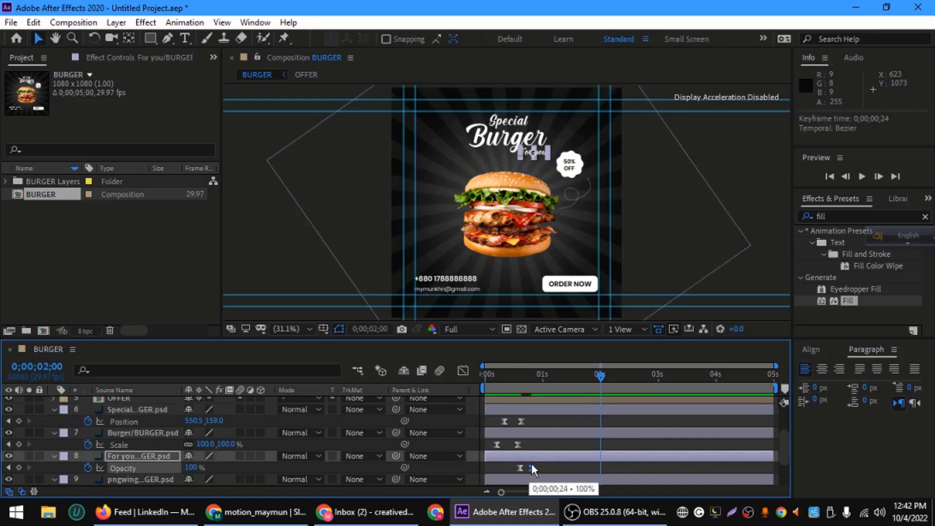
pyautogui.press('space')
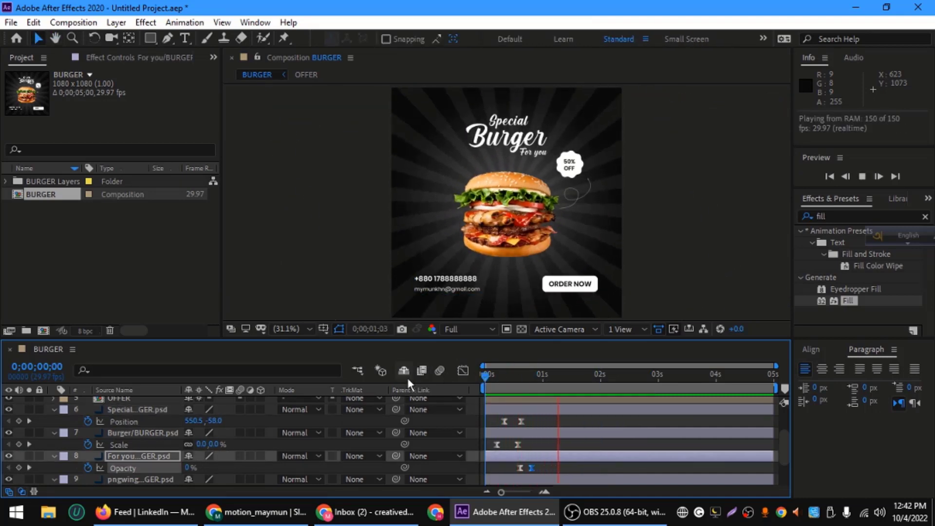
pyautogui.moveTo(520, 468); pyautogui.dragTo(525, 468)
pyautogui.press('space')
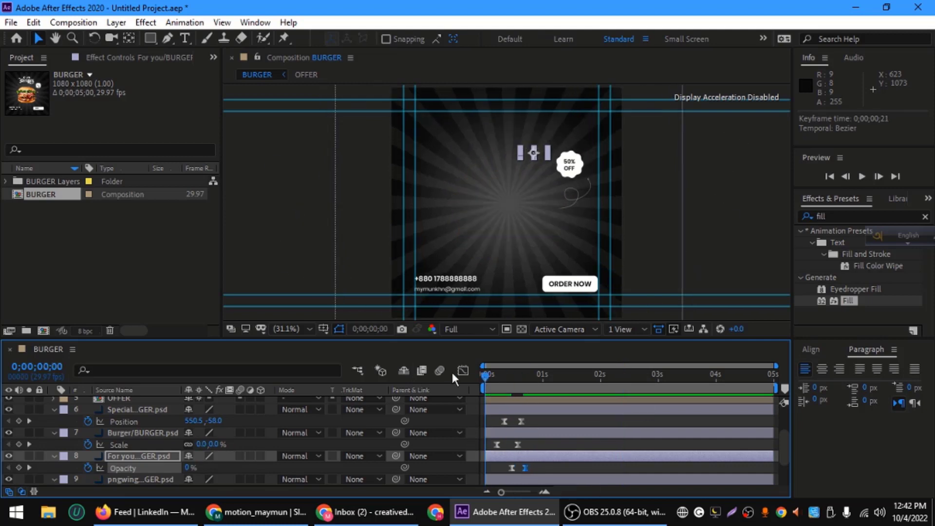
pyautogui.press('space')
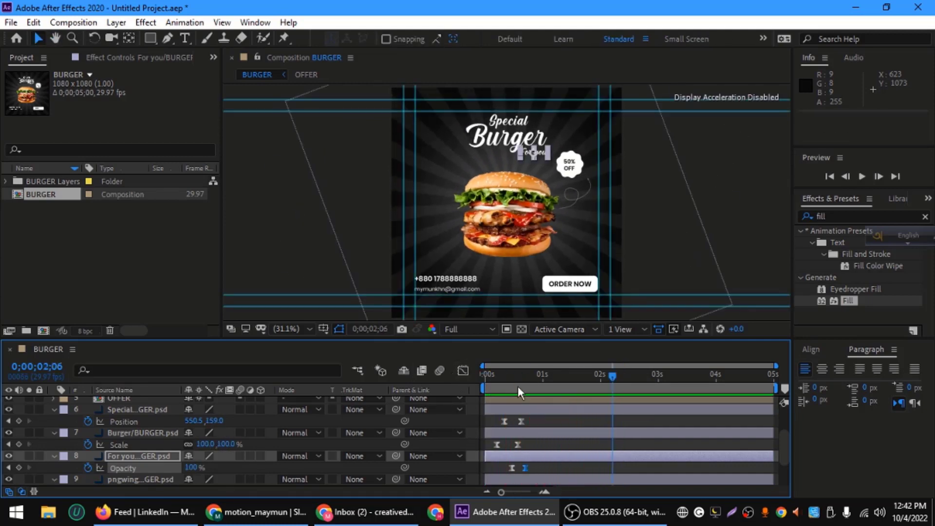
pyautogui.click(55, 456)
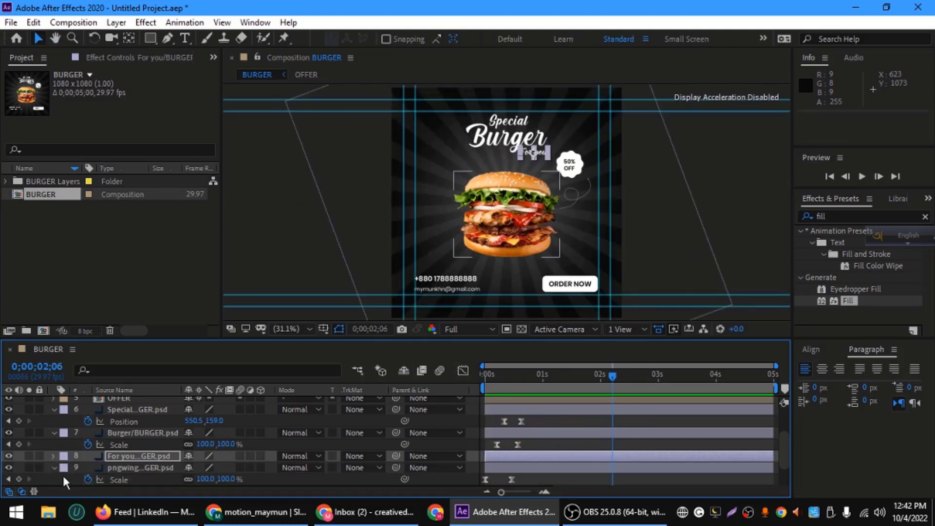
# Step: Search 'wig' in Effects & Presets and apply Wiggle - position to the OFFER badge layer
pyautogui.click(54, 432)
pyautogui.click(54, 410)
pyautogui.click(568, 173)
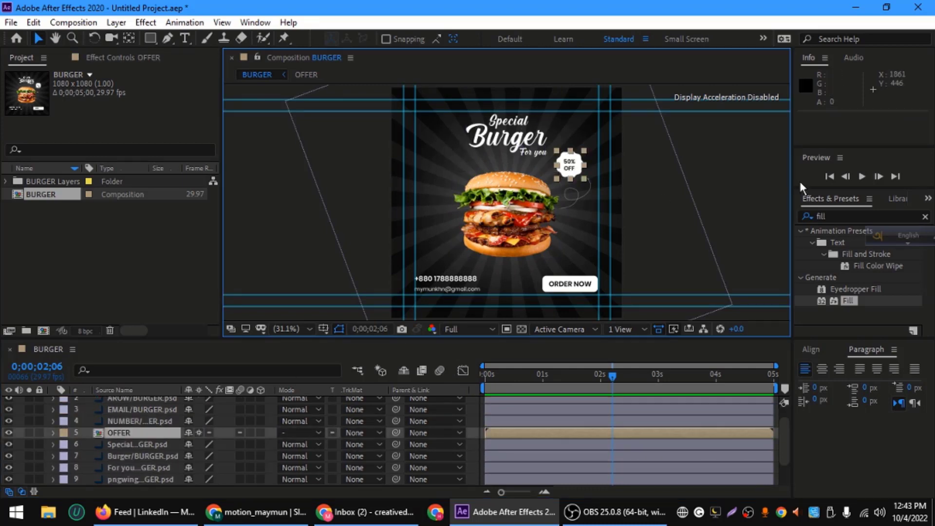
pyautogui.click(792, 216)
pyautogui.write('wig')
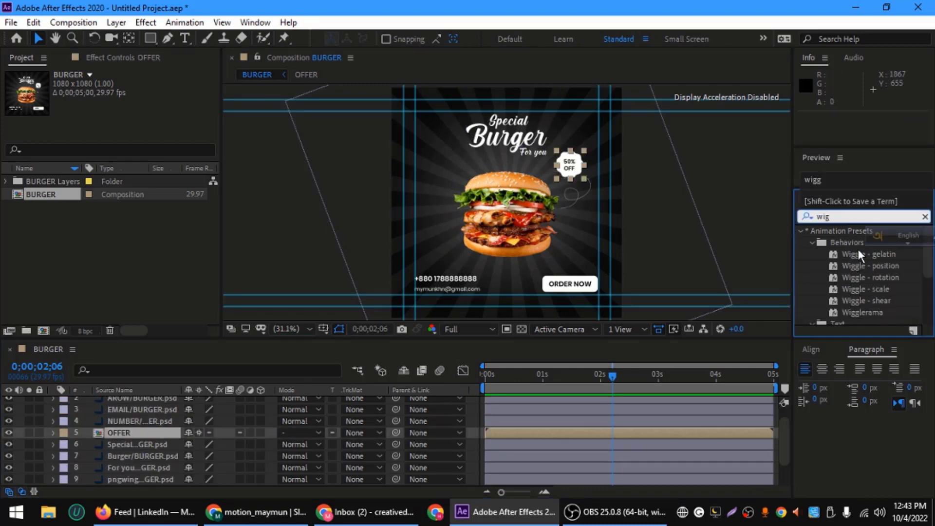
pyautogui.click(866, 267)
pyautogui.doubleClick(866, 267)
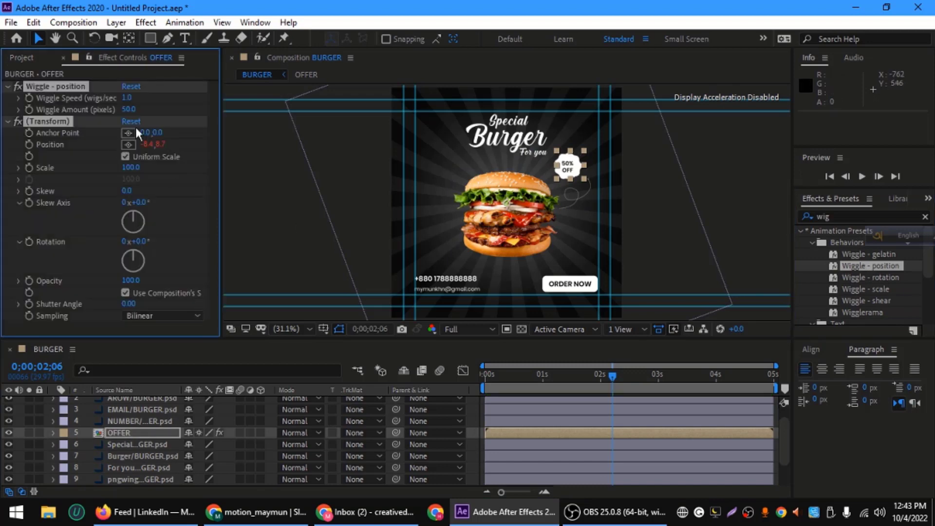
# Step: Set the badge's Wiggle Amount to 10 and preview the jitter
pyautogui.write('10')
pyautogui.press('Return')
pyautogui.click(182, 124)
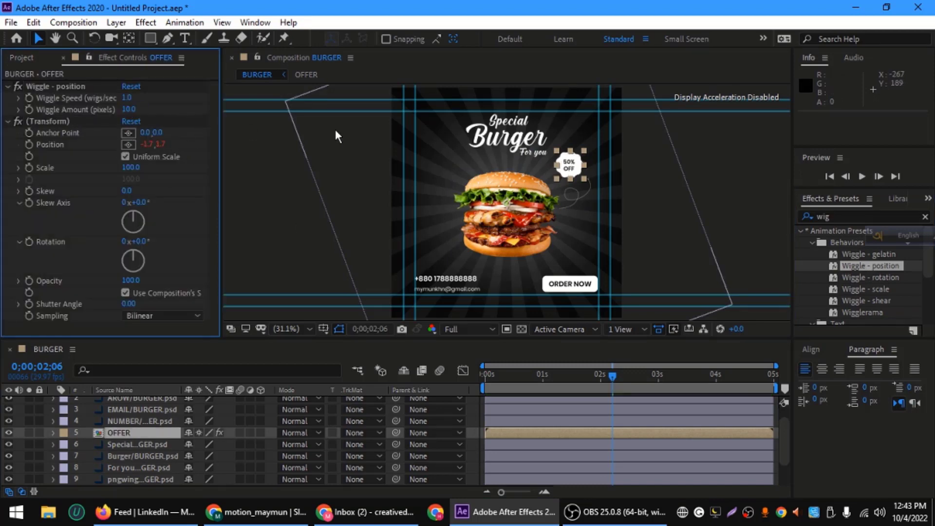
pyautogui.press('space')
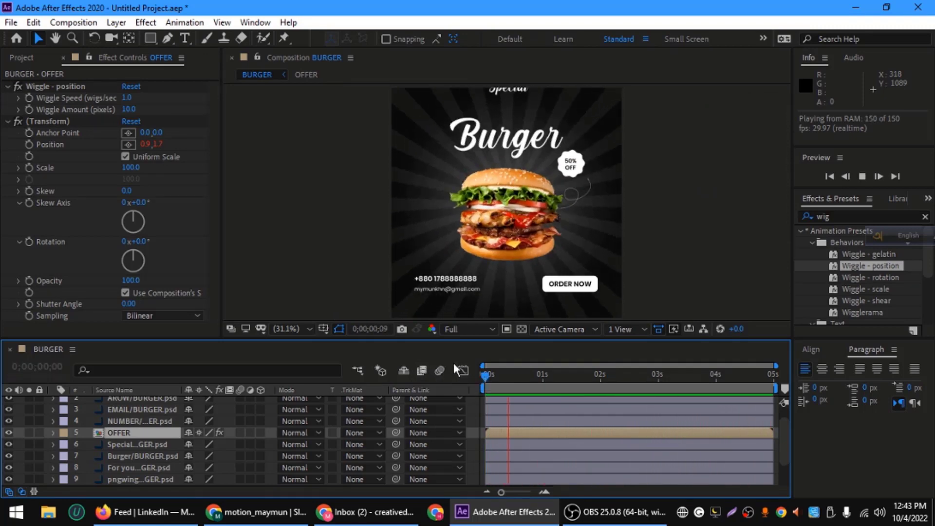
pyautogui.press('space')
# Step: Apply Wiggle - position with amount 10 to the pngwing burger layer and preview it
pyautogui.click(146, 480)
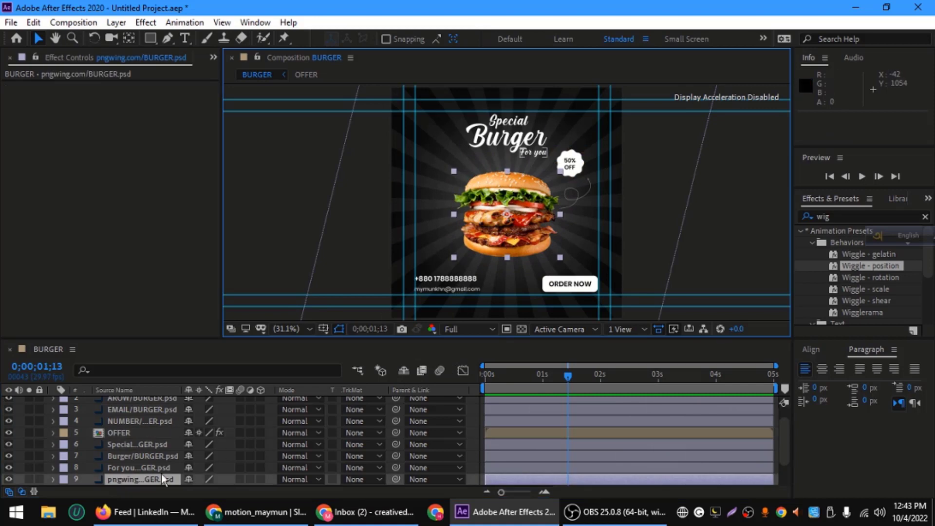
pyautogui.doubleClick(867, 267)
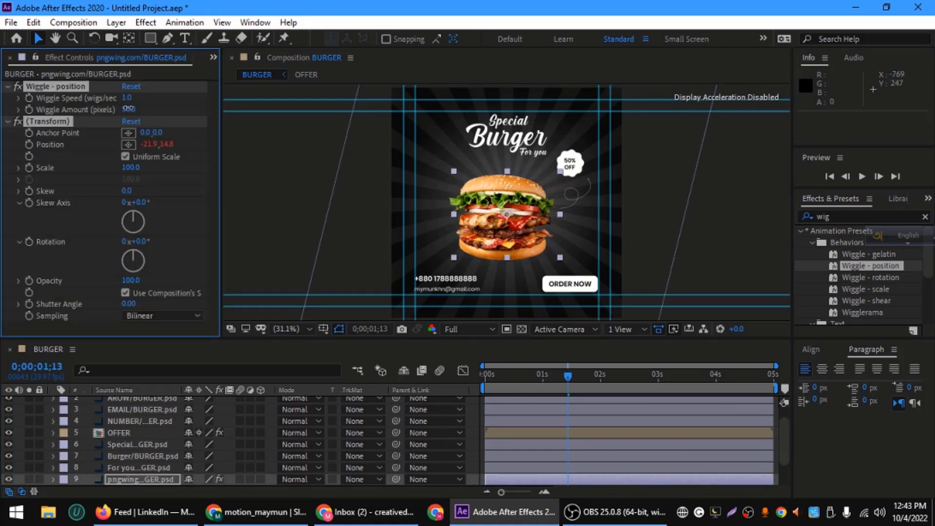
pyautogui.write('10')
pyautogui.press('Return')
pyautogui.press('space')
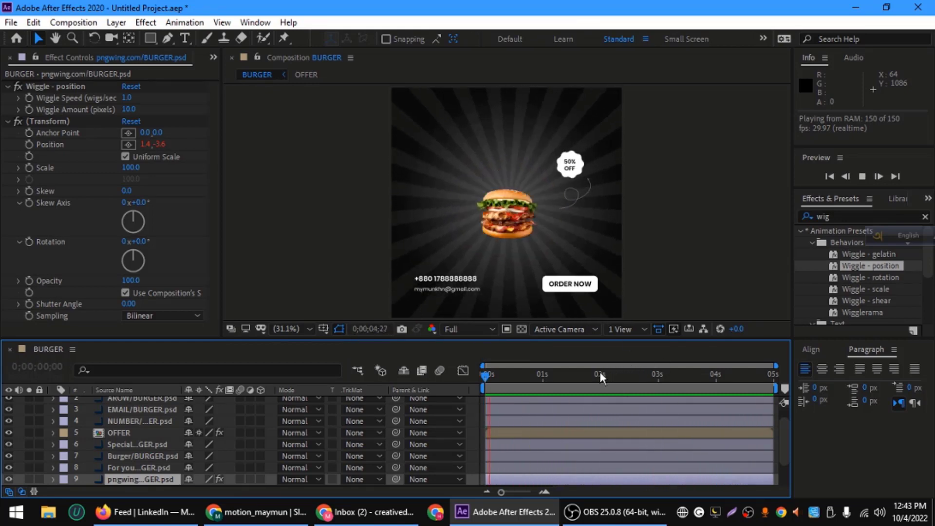
pyautogui.press('space')
# Step: Enable motion blur on the Special, Burger and For you layers and the composition, then preview
pyautogui.scroll(1, 148, 434)
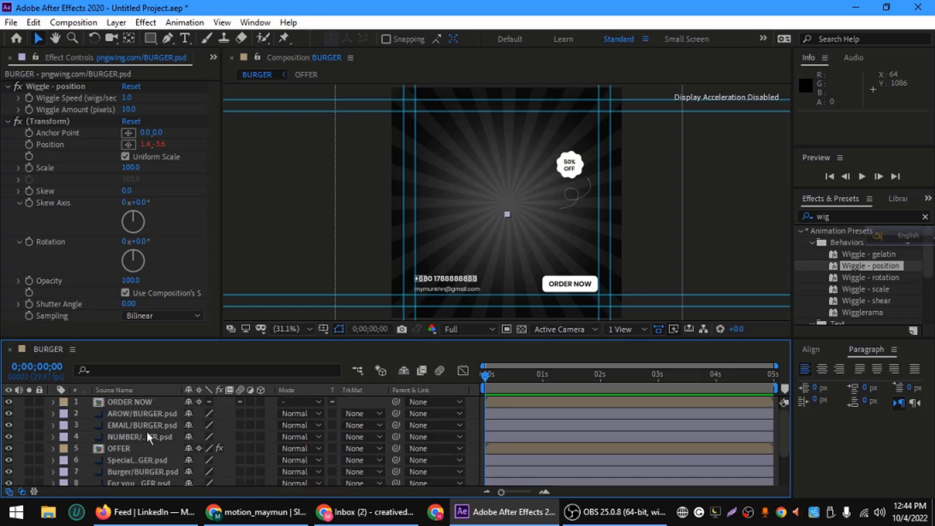
pyautogui.click(144, 413)
pyautogui.click(144, 401)
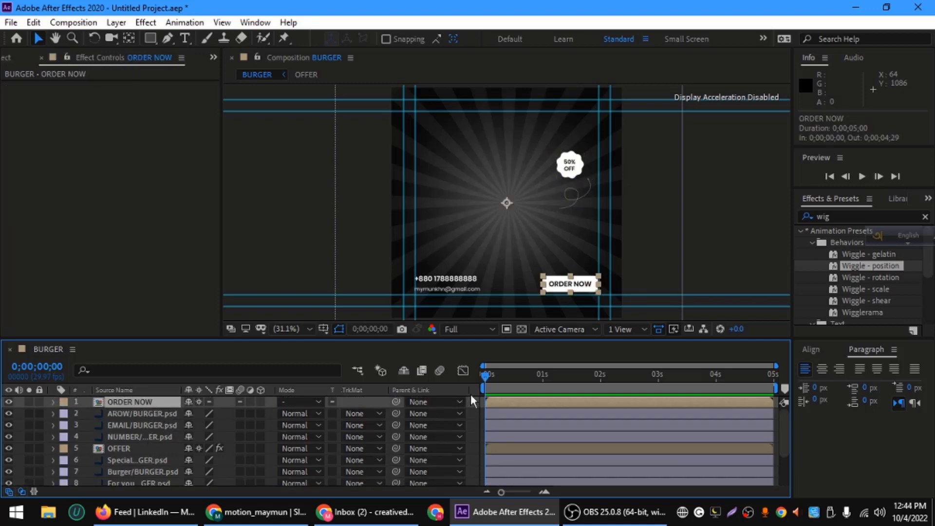
pyautogui.click(516, 375)
pyautogui.scroll(-1, 130, 443)
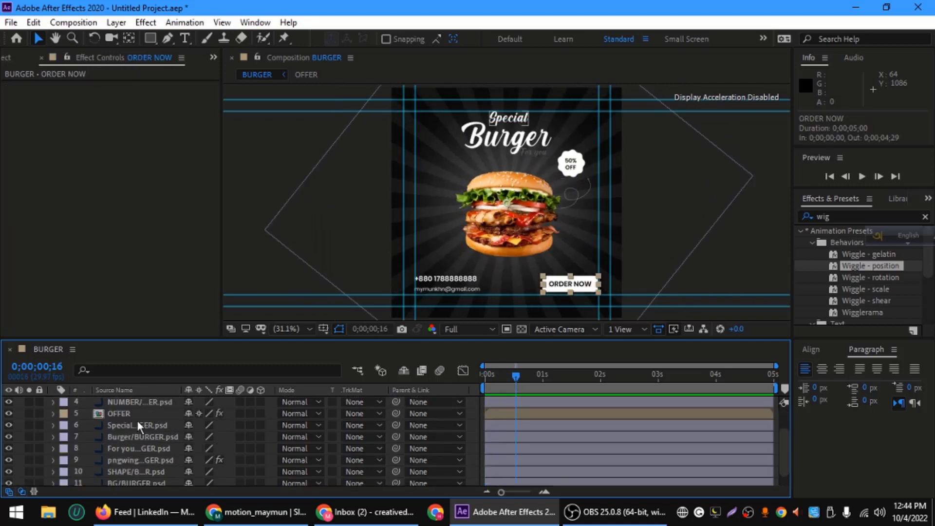
pyautogui.click(138, 425)
pyautogui.click(240, 424)
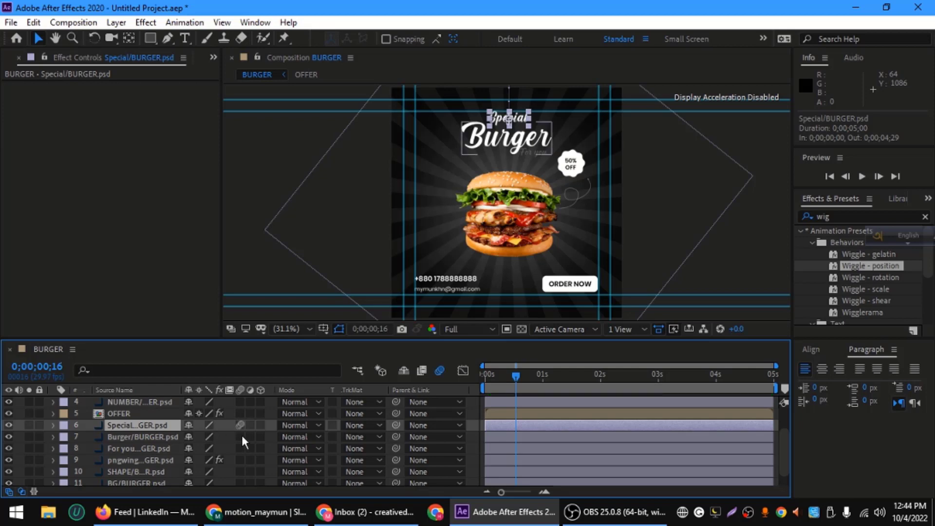
pyautogui.click(240, 448)
pyautogui.press('Home')
pyautogui.press('space')
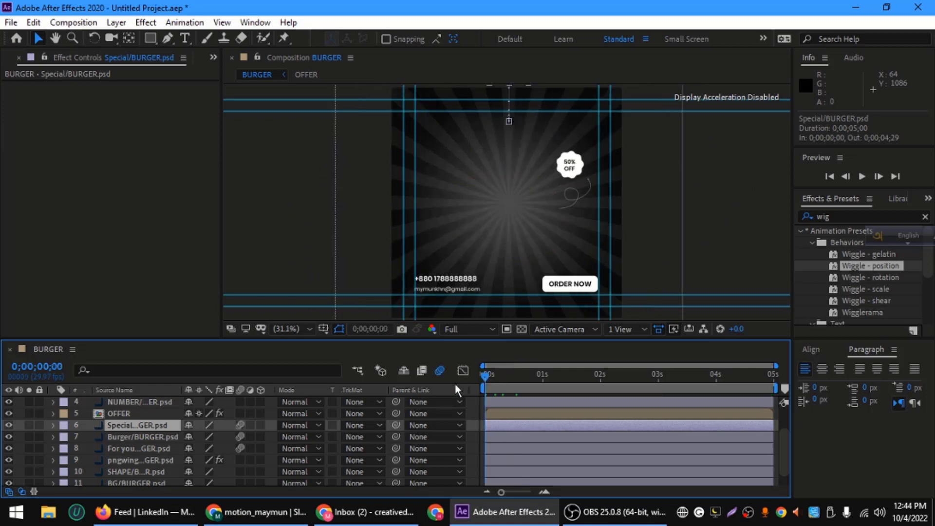
pyautogui.press('space')
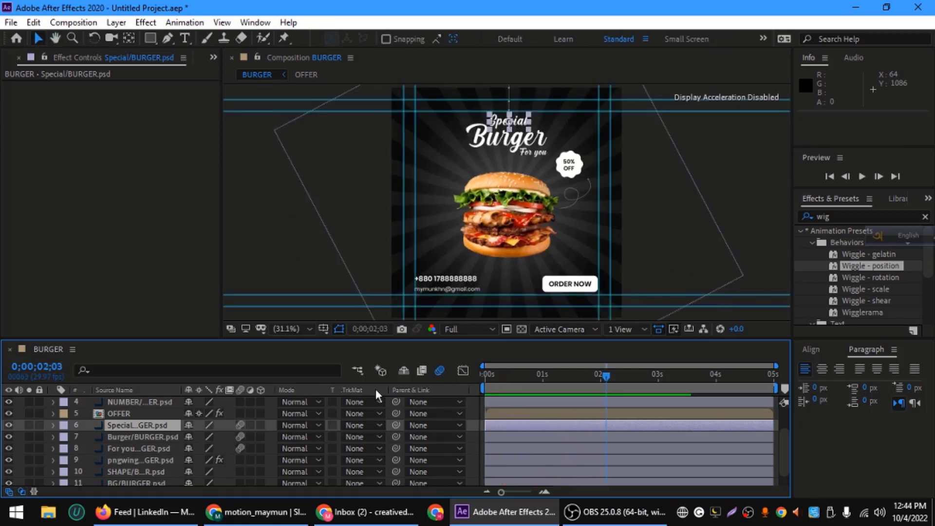
# Step: Enable motion blur on the burger image layer and preview the finished animation from the start
pyautogui.click(140, 460)
pyautogui.click(241, 460)
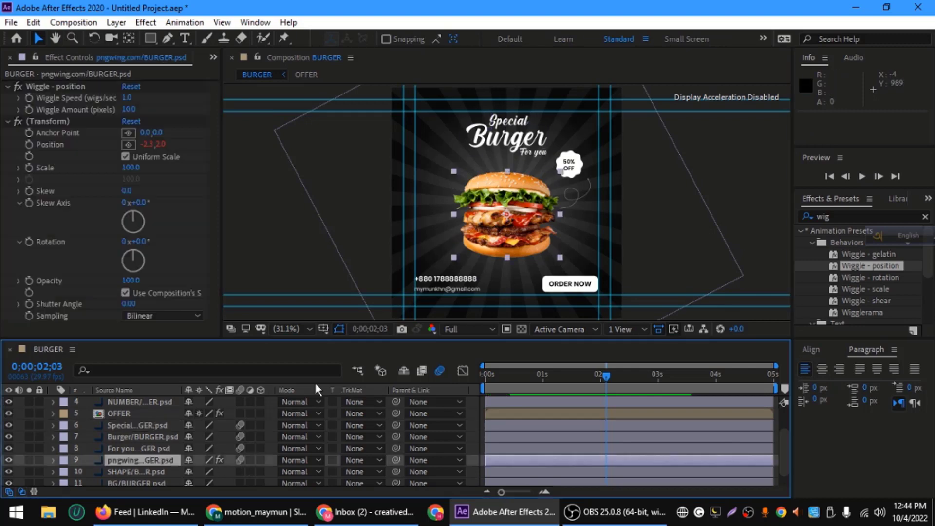
pyautogui.press('Home')
pyautogui.press('space')
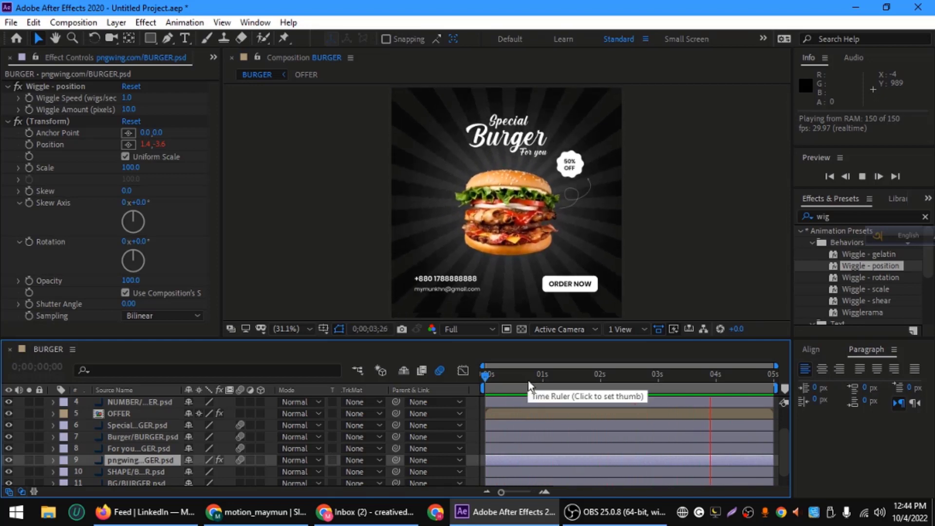
# Step: Add the BURGER composition to the Adobe Media Encoder queue via File > Export
pyautogui.press('space')
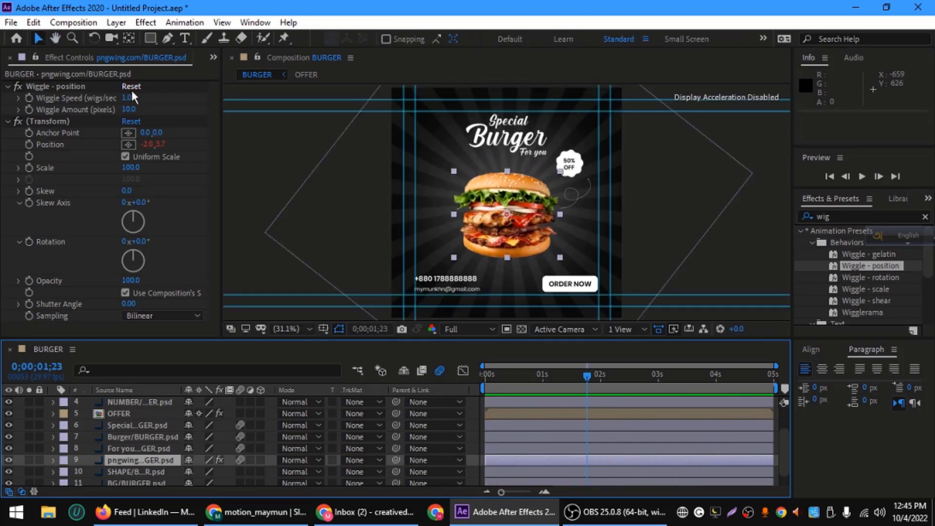
pyautogui.click(11, 22)
pyautogui.moveTo(194, 218)
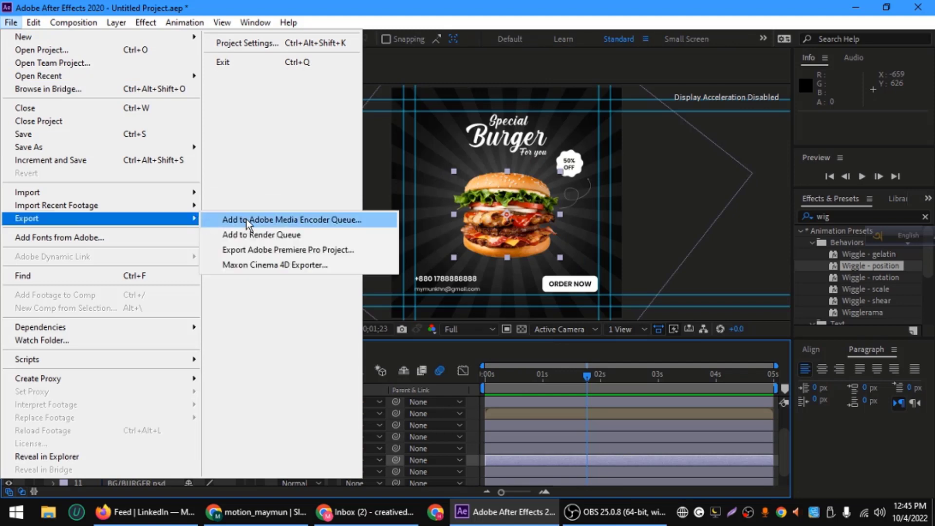
pyautogui.click(246, 217)
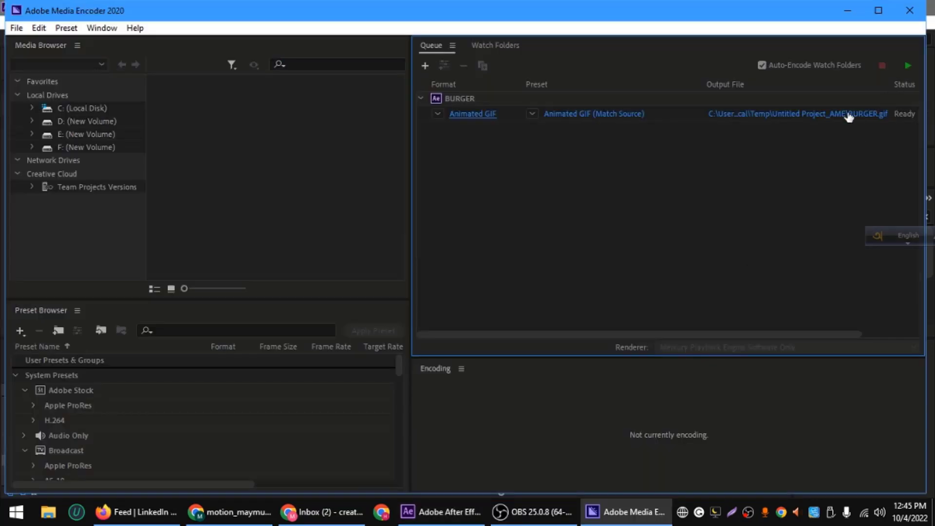
# Step: Save the BURGER GIF output to E:\FFOutput and start the encoding queue
pyautogui.click(790, 116)
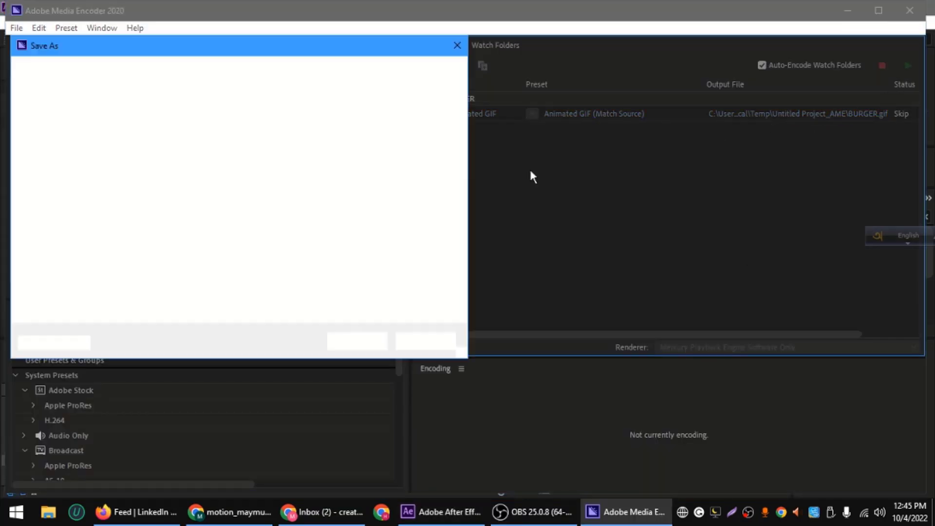
pyautogui.click(93, 268)
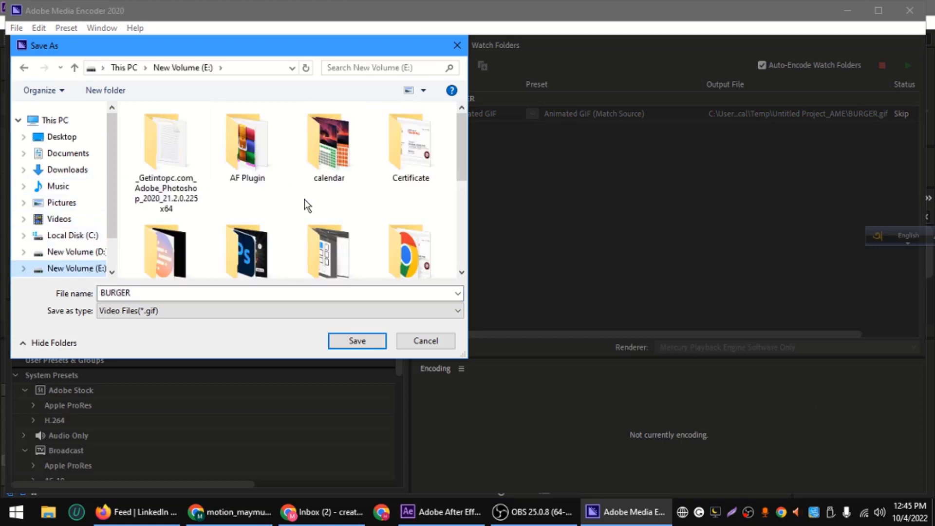
pyautogui.doubleClick(261, 241)
pyautogui.click(339, 339)
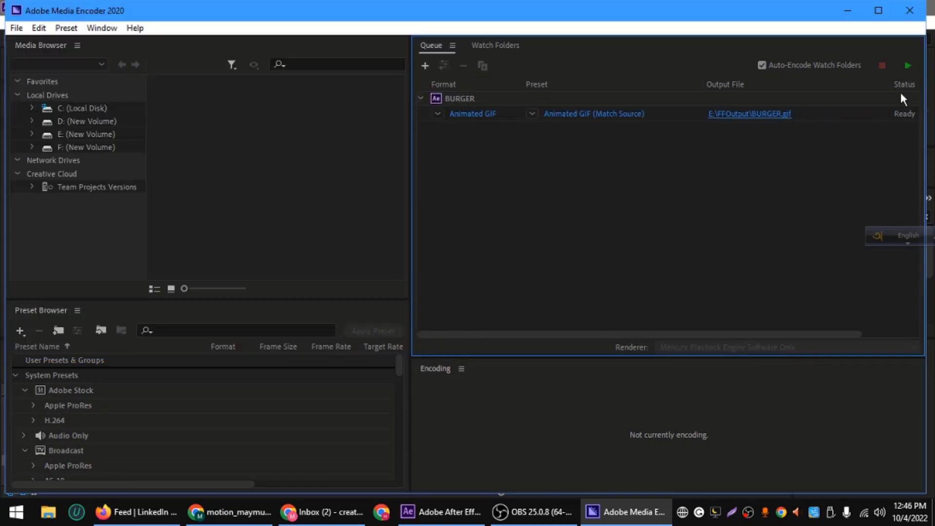
pyautogui.click(908, 67)
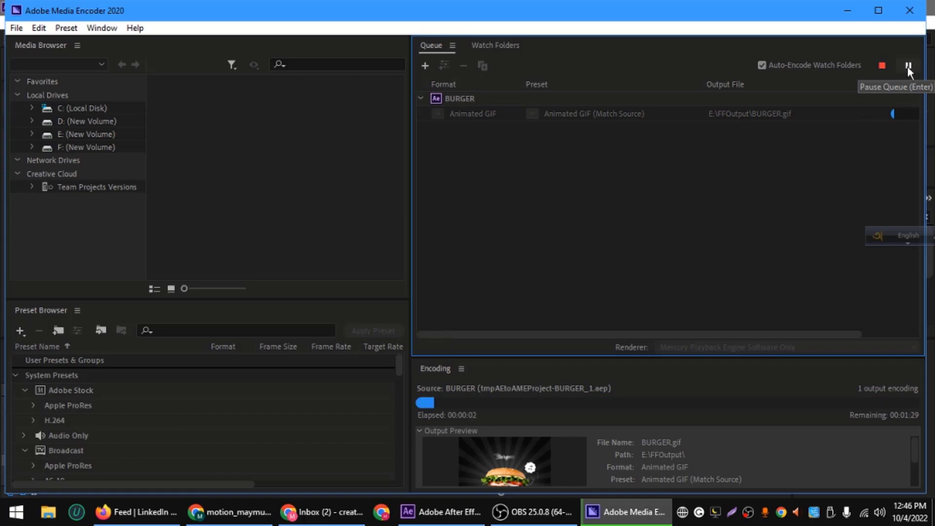